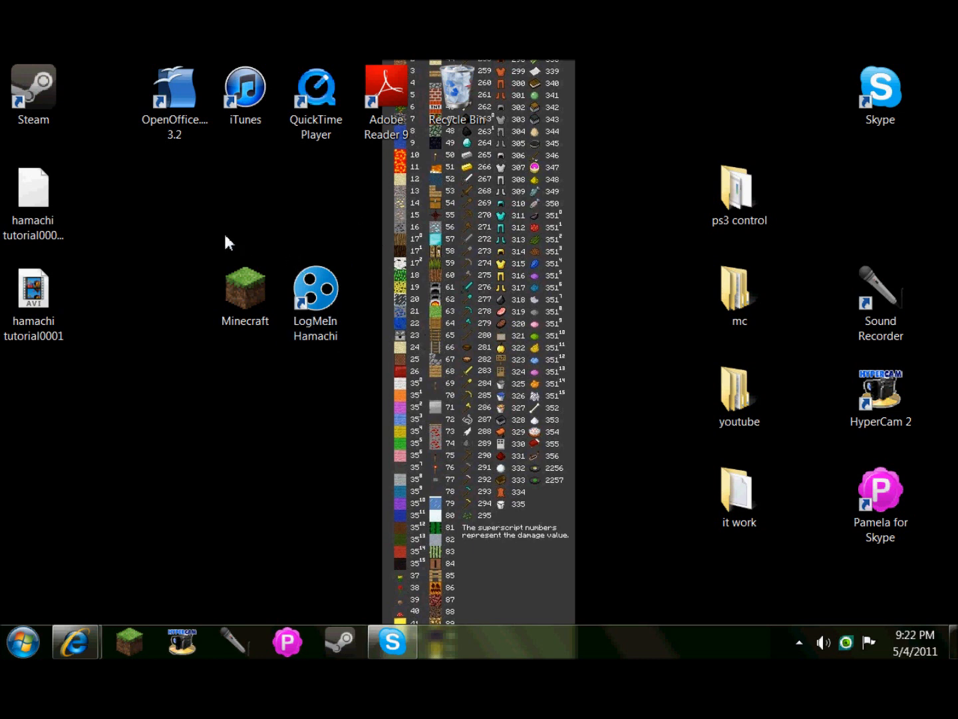
Launch Hamachi, delete the tutorialserver network, then move and minimize the Hamachi window.
double_click(309, 304)
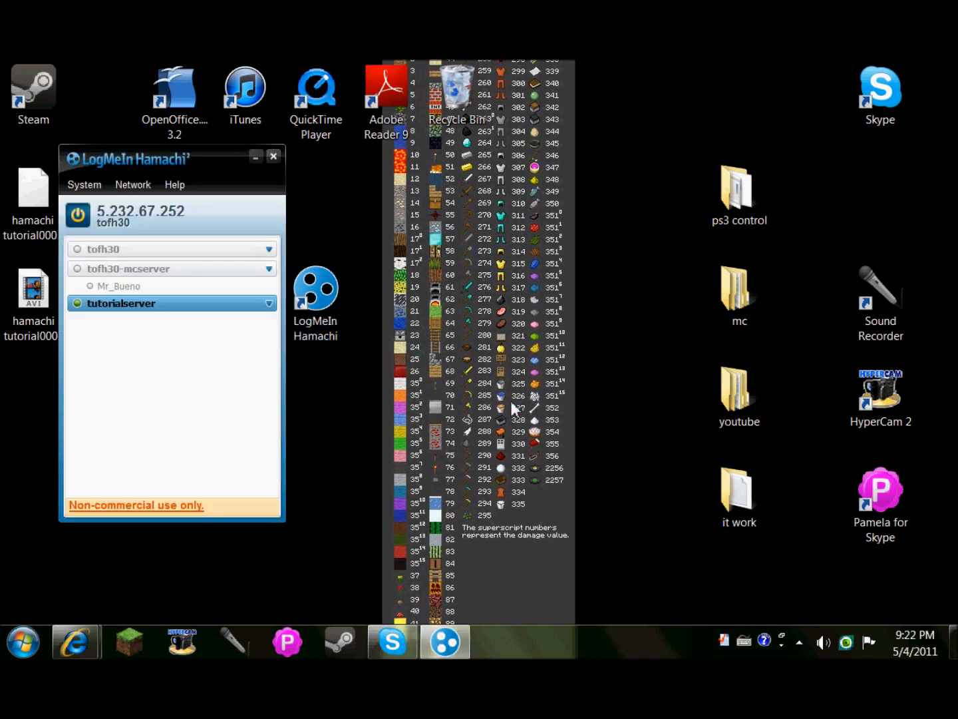
right_click(237, 309)
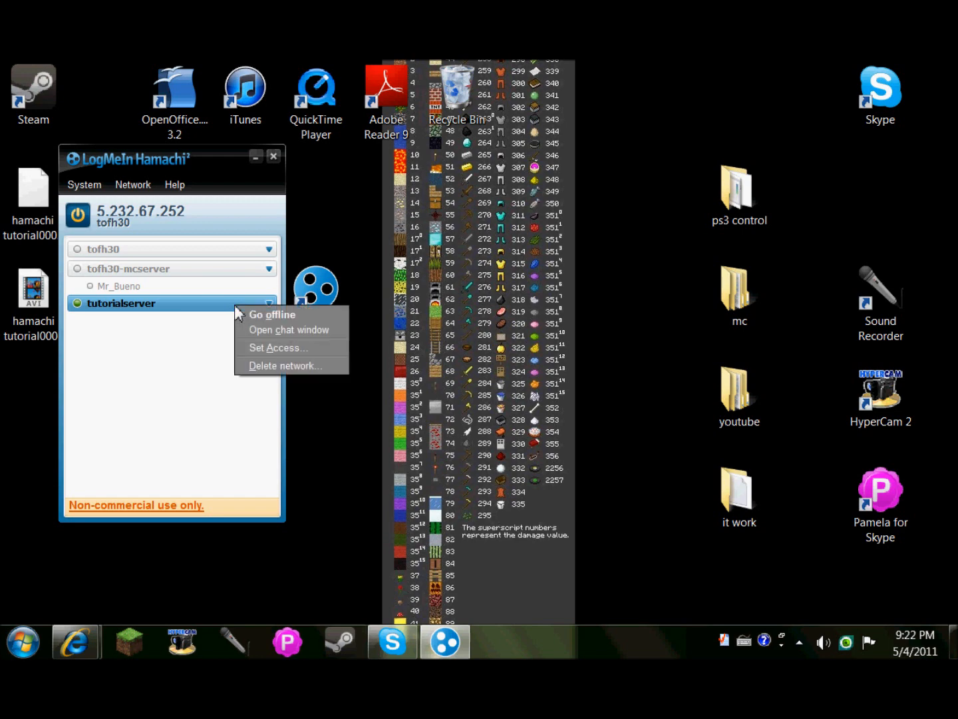
left_click(305, 365)
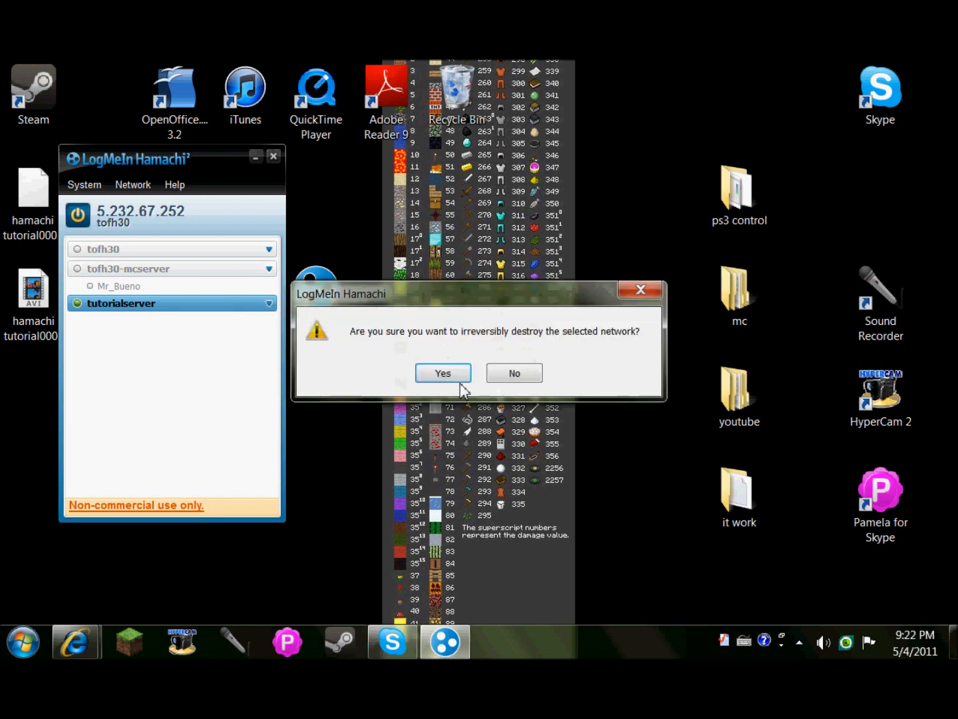
left_click(458, 374)
left_click_drag(184, 170, 542, 210)
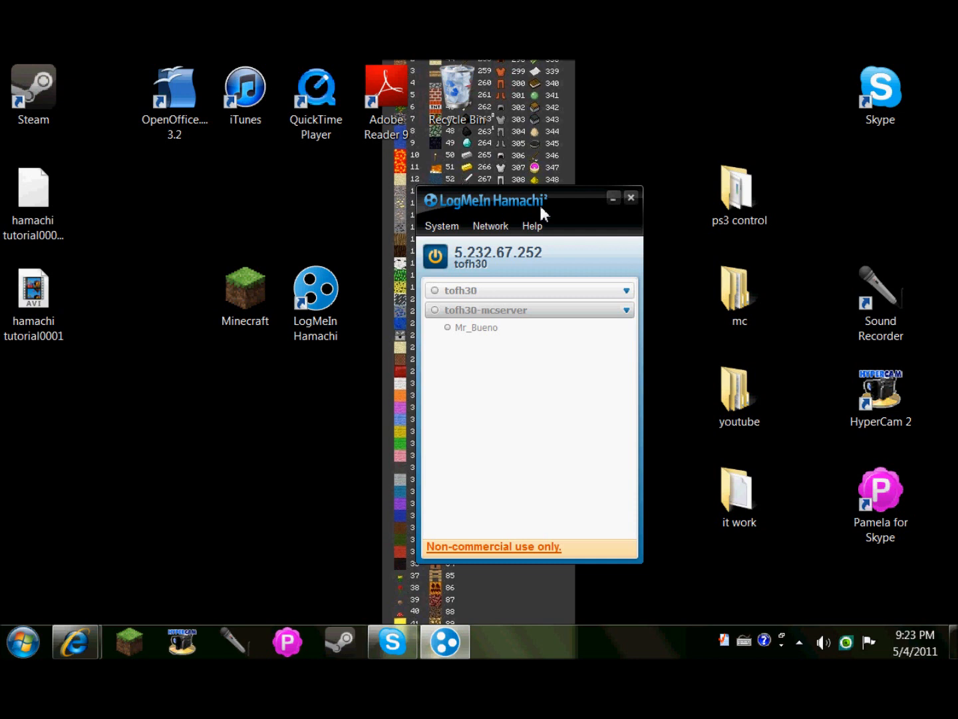
left_click(613, 198)
Bring back the browser showing the LogMeIn Hamachi² product page, then minimize it.
mouse_move(75, 641)
left_click(313, 558)
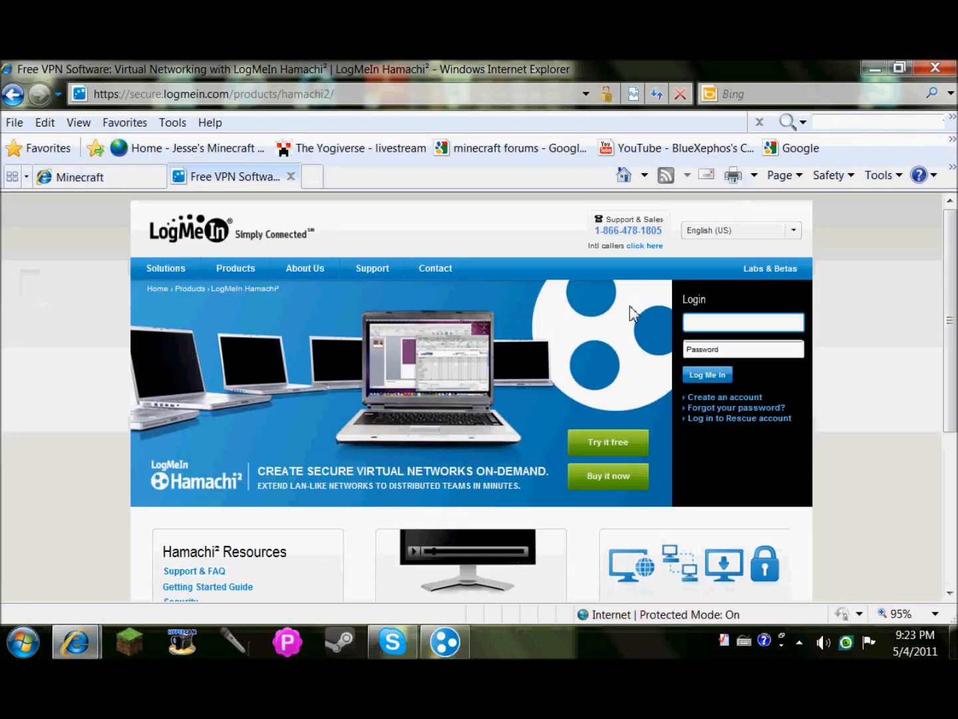
left_click(883, 340)
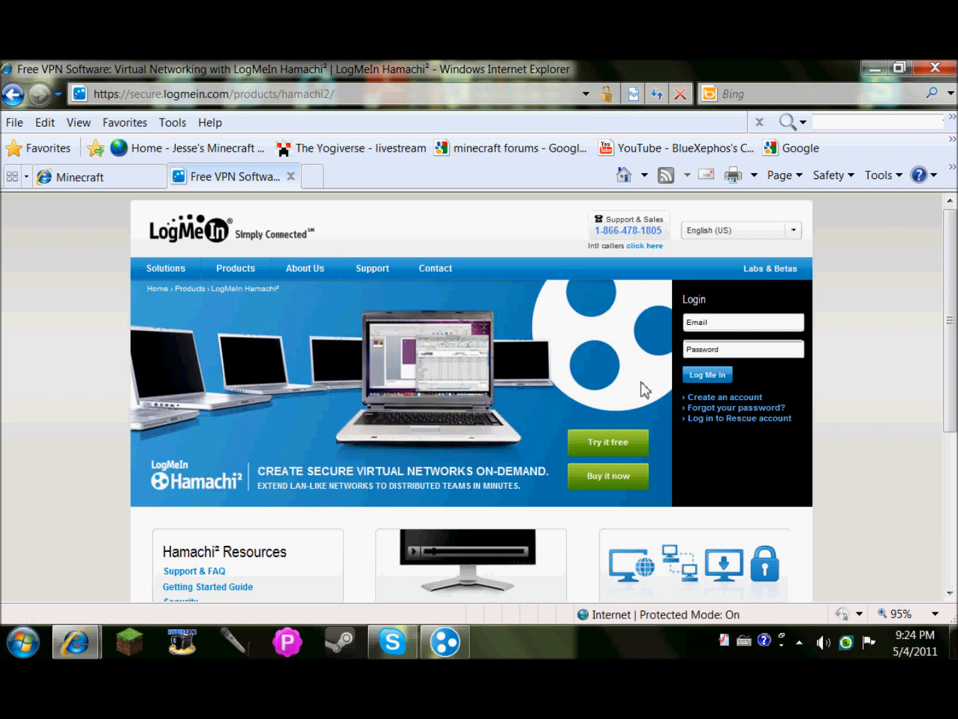
left_click(873, 67)
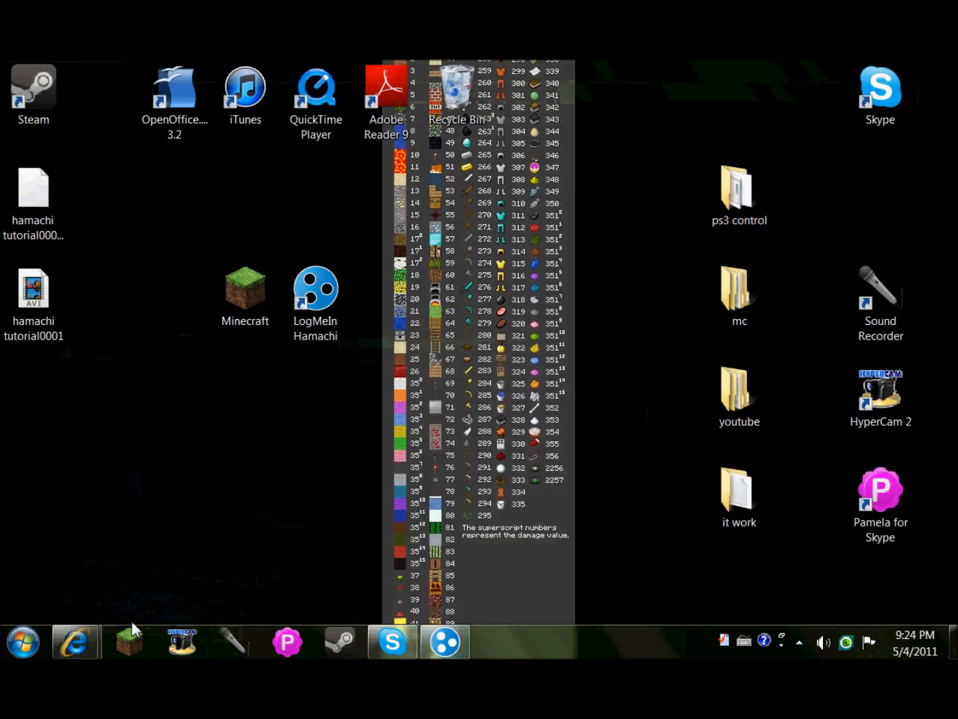
Restore the Minecraft browser window and go to the minecraft.net home page by removing download.jsp.
left_click(98, 642)
left_click(143, 535)
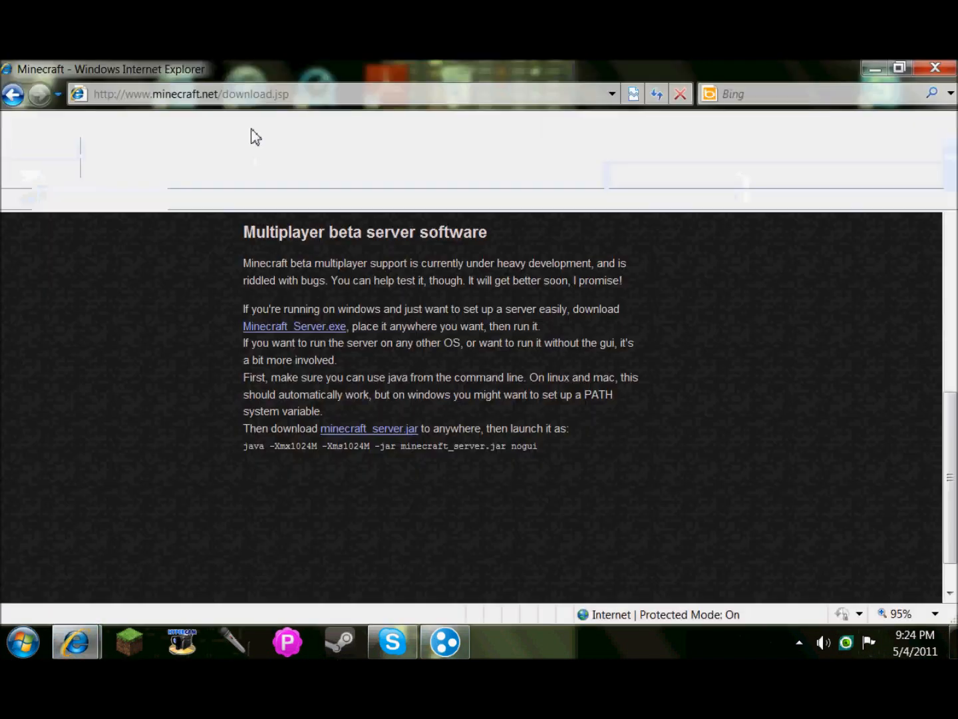
left_click(225, 100)
left_click(224, 94)
left_click_drag(224, 95, 447, 111)
key("BackSpace")
key("Return")
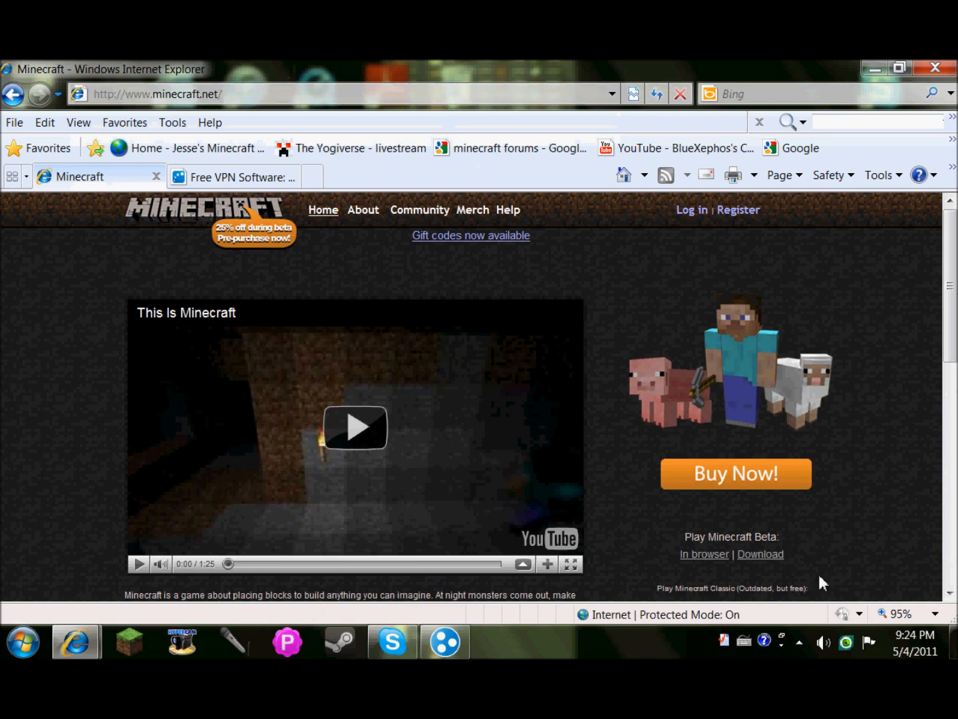
Open the Download page and find the Multiplayer beta server section's minecraft_server.jar link.
left_click(752, 554)
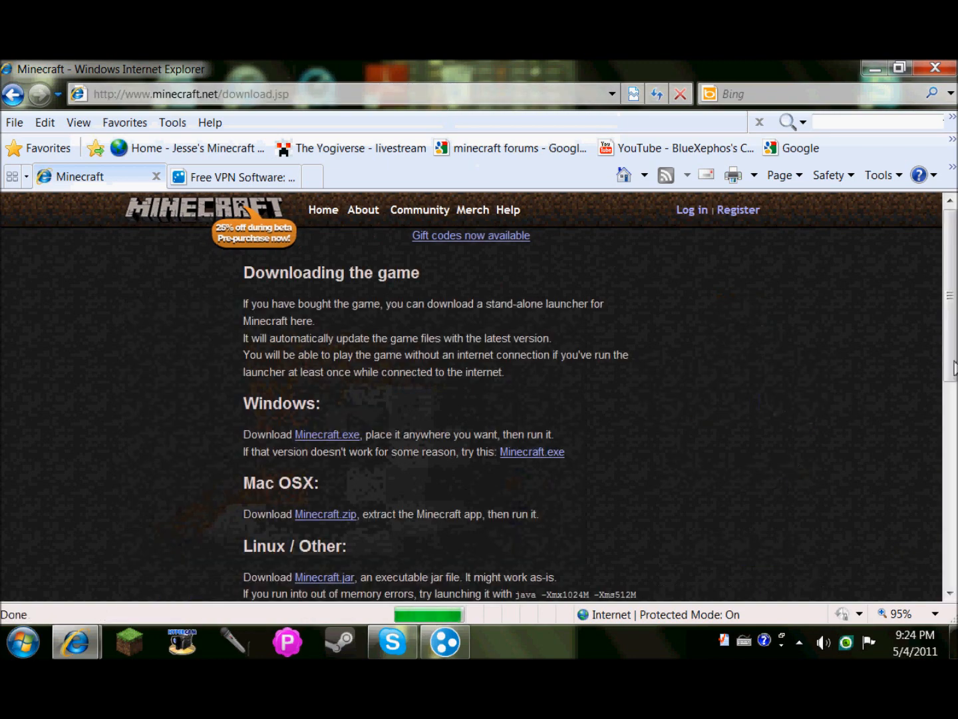
left_click_drag(950, 343, 956, 539)
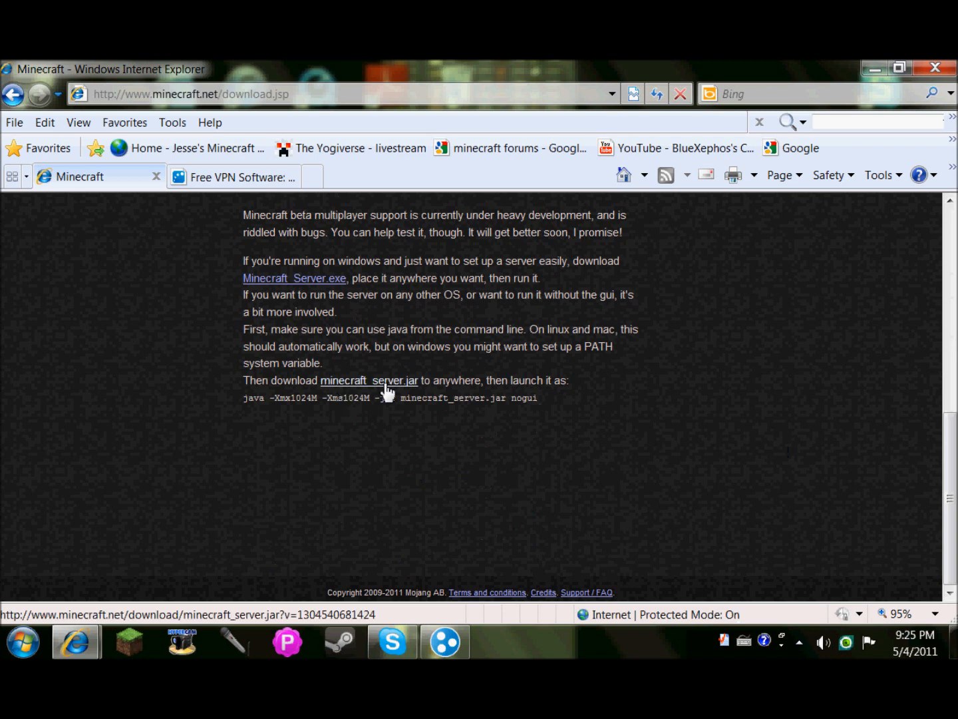
scroll(479, 293, "up", 3)
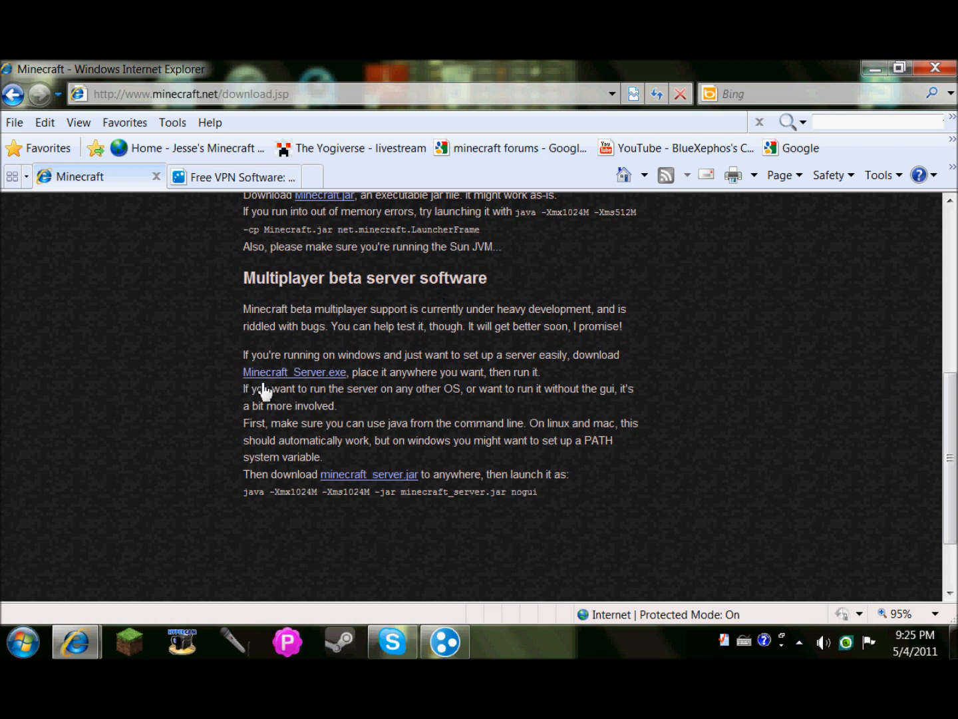
left_click_drag(317, 474, 438, 469)
left_click(437, 466)
Move the mc-server folder from the mc folder onto the desktop beside LogMeIn Hamachi.
left_click(875, 68)
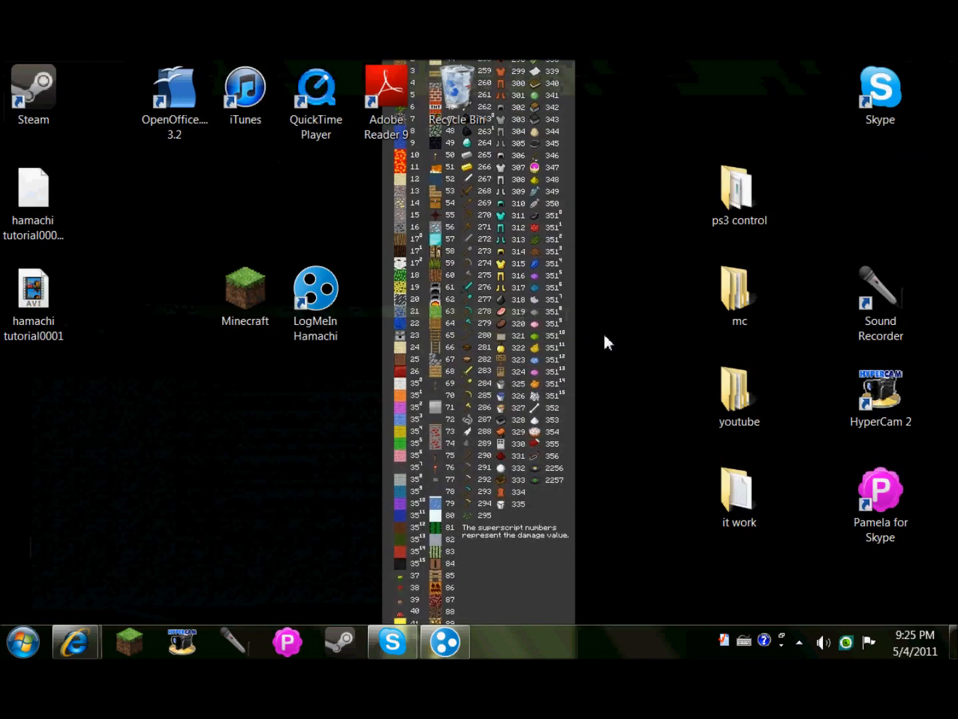
double_click(733, 307)
left_click_drag(378, 237, 732, 123)
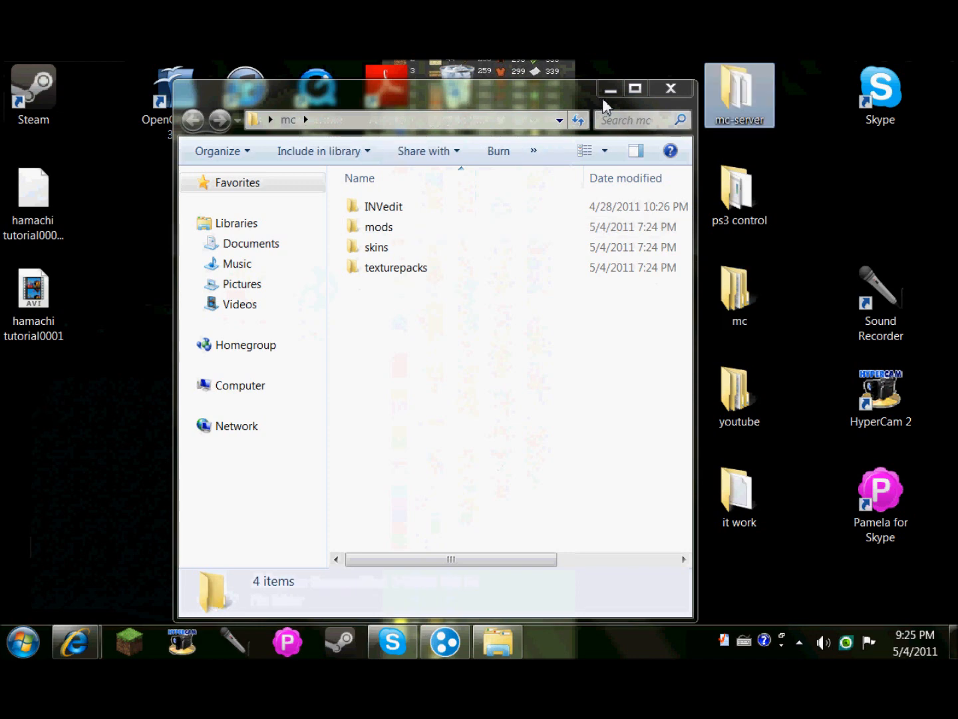
left_click(668, 92)
left_click_drag(765, 100, 416, 313)
left_click(415, 362)
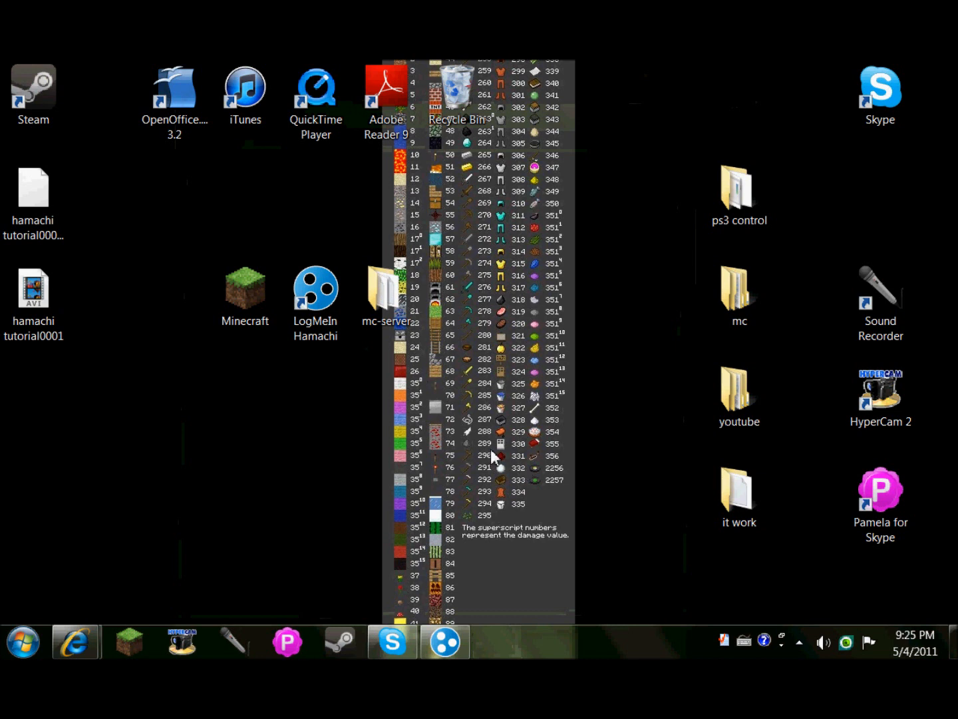
left_click_drag(542, 374, 428, 449)
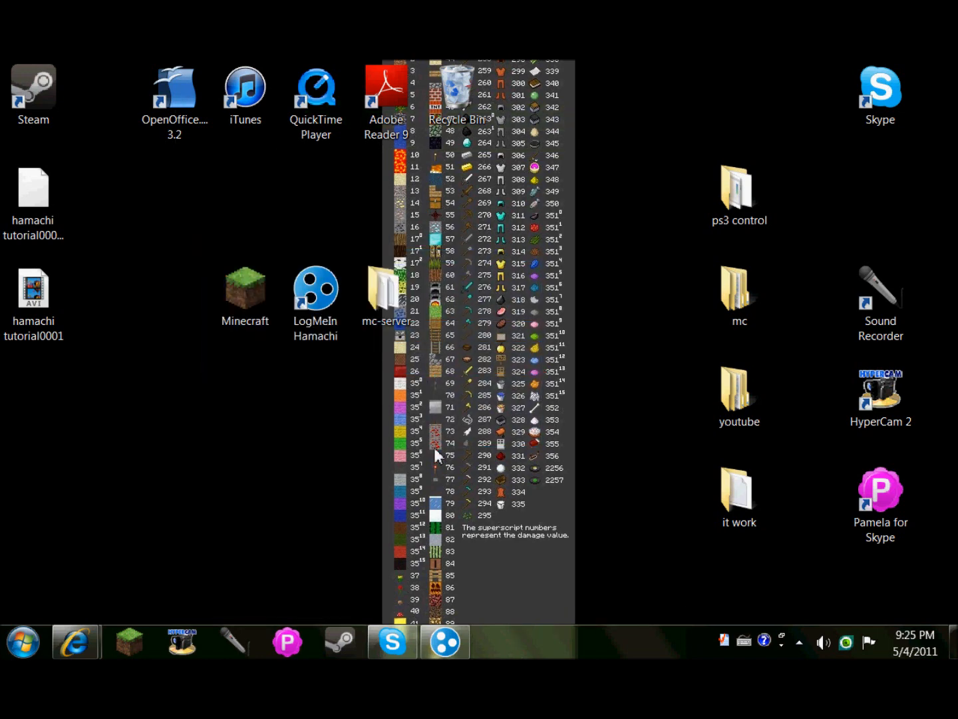
Open mc-server, look over its server files, and select minecraft_server.
double_click(416, 299)
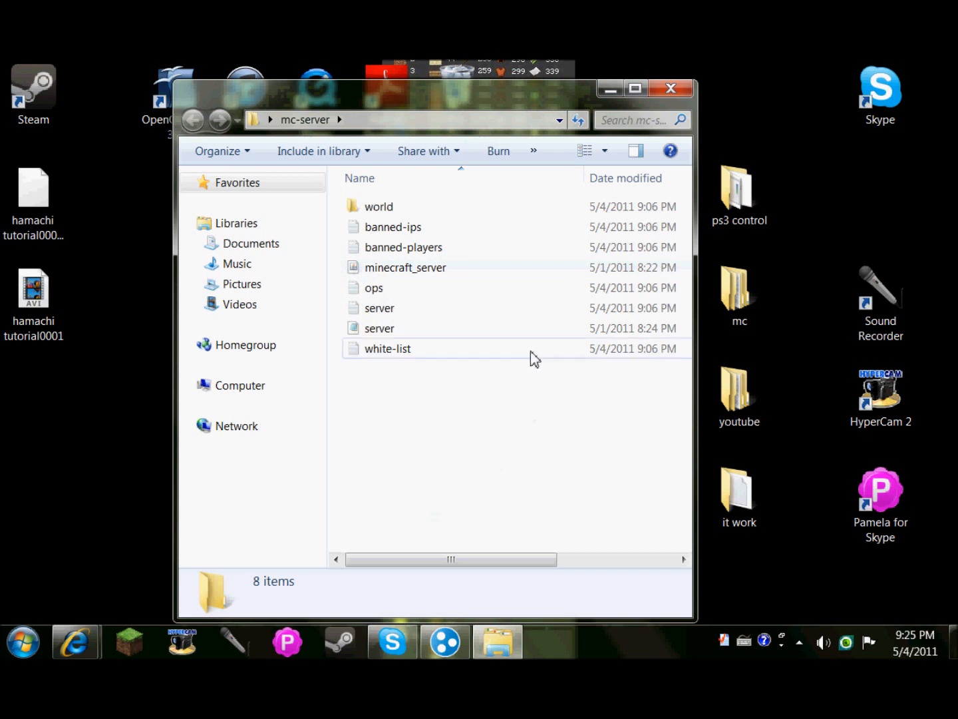
left_click_drag(475, 417, 418, 293)
left_click_drag(341, 197, 392, 249)
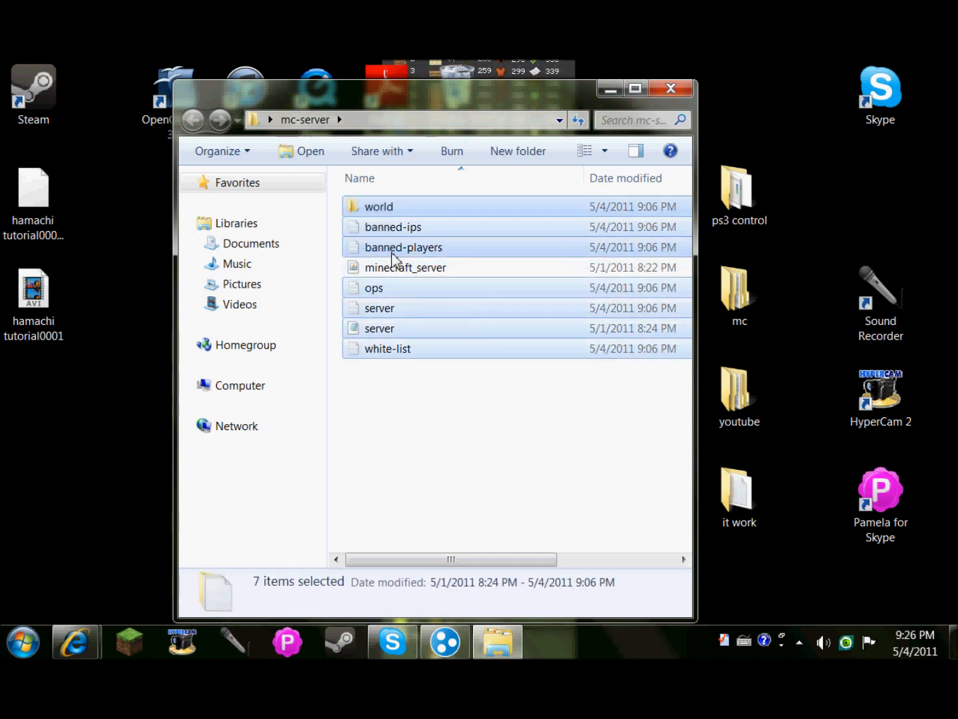
left_click(488, 497)
left_click(447, 269)
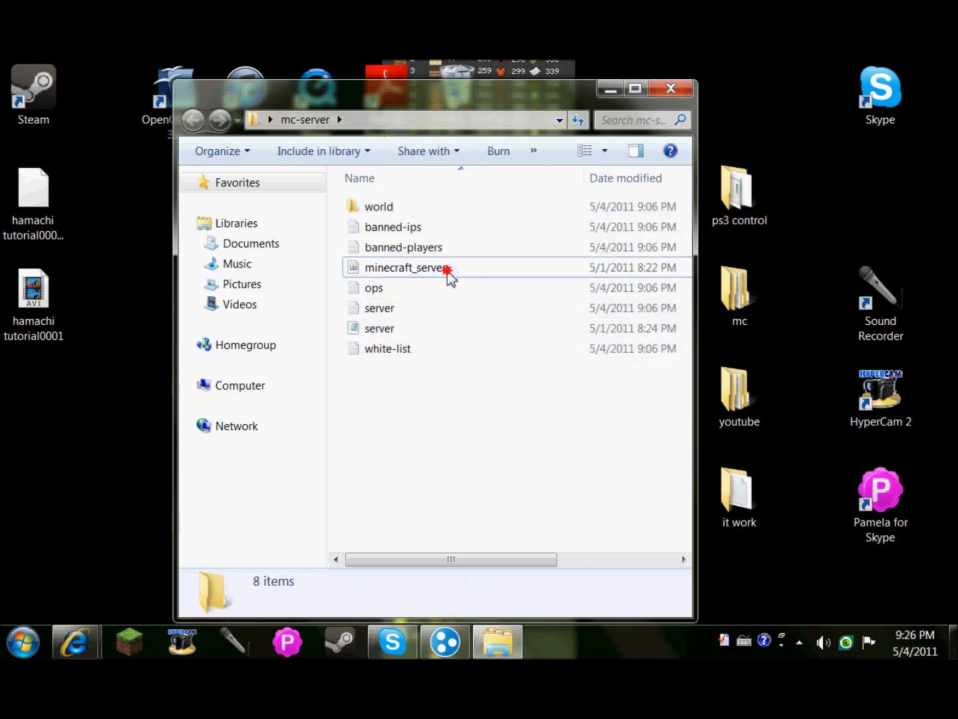
Run minecraft_server until its world is prepared, then shut it down with the stop command.
double_click(448, 269)
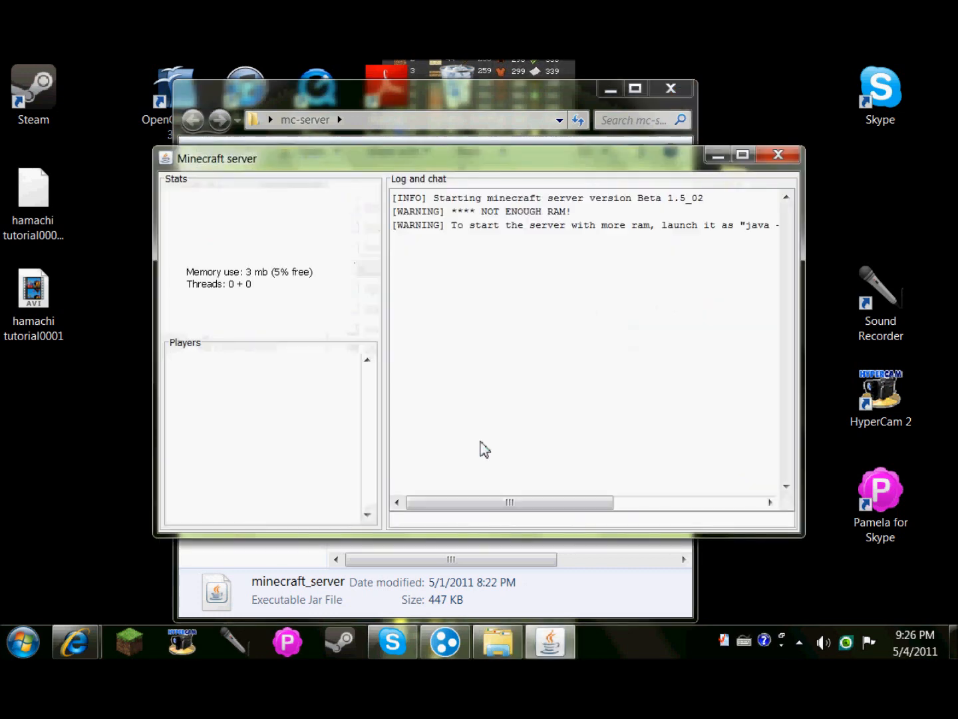
left_click_drag(464, 160, 490, 363)
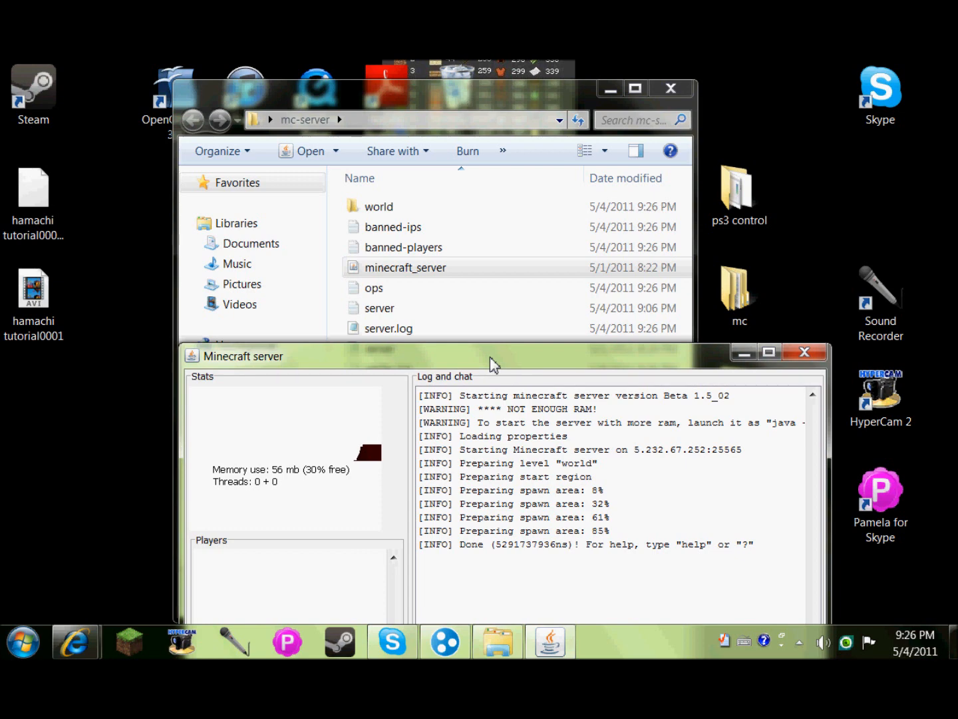
left_click_drag(489, 358, 457, 208)
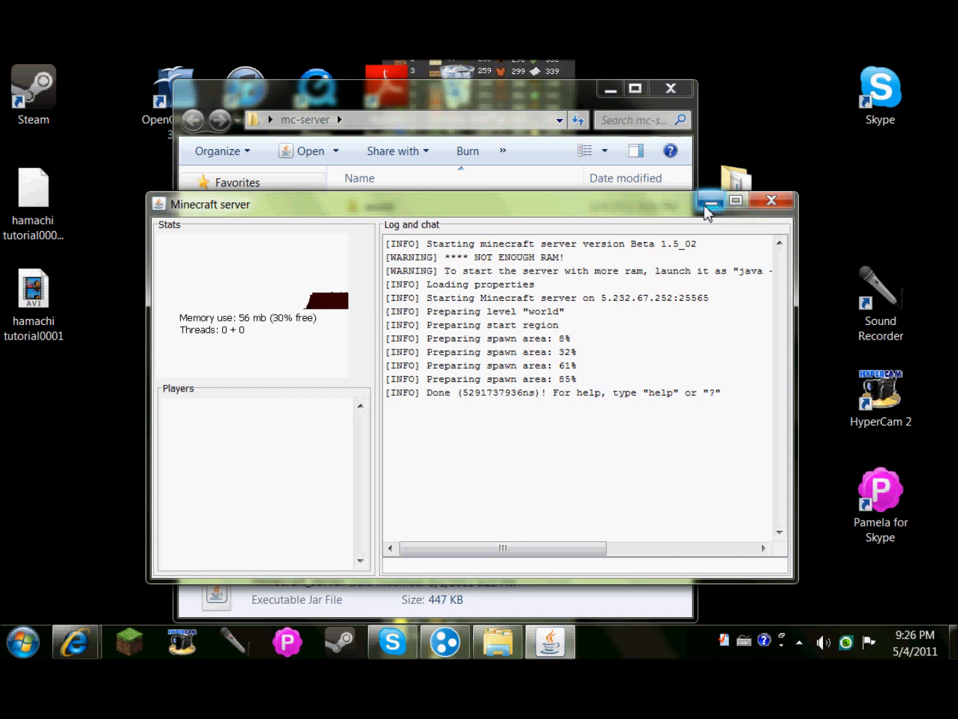
left_click(629, 567)
type("stop")
key("Return")
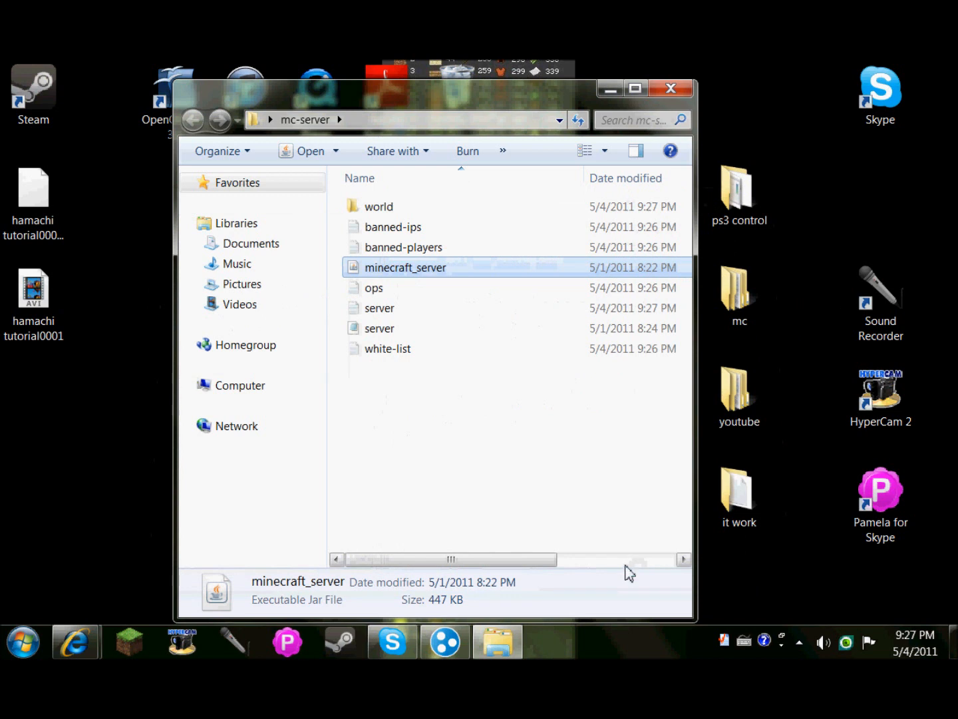
left_click(560, 497)
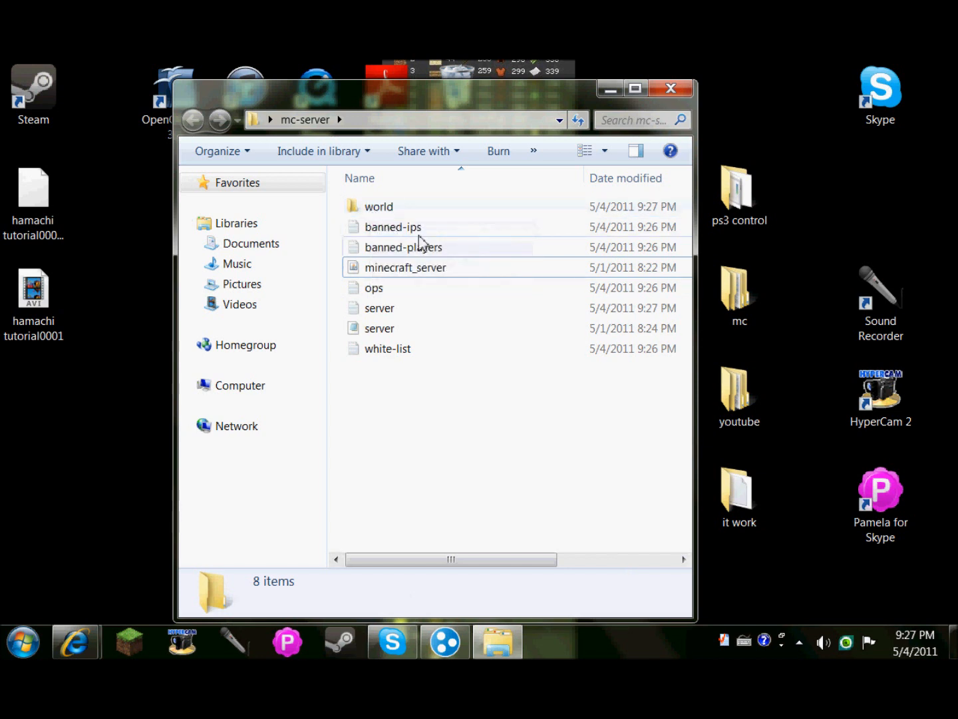
Open server.properties in Notepad and maximize it.
double_click(412, 331)
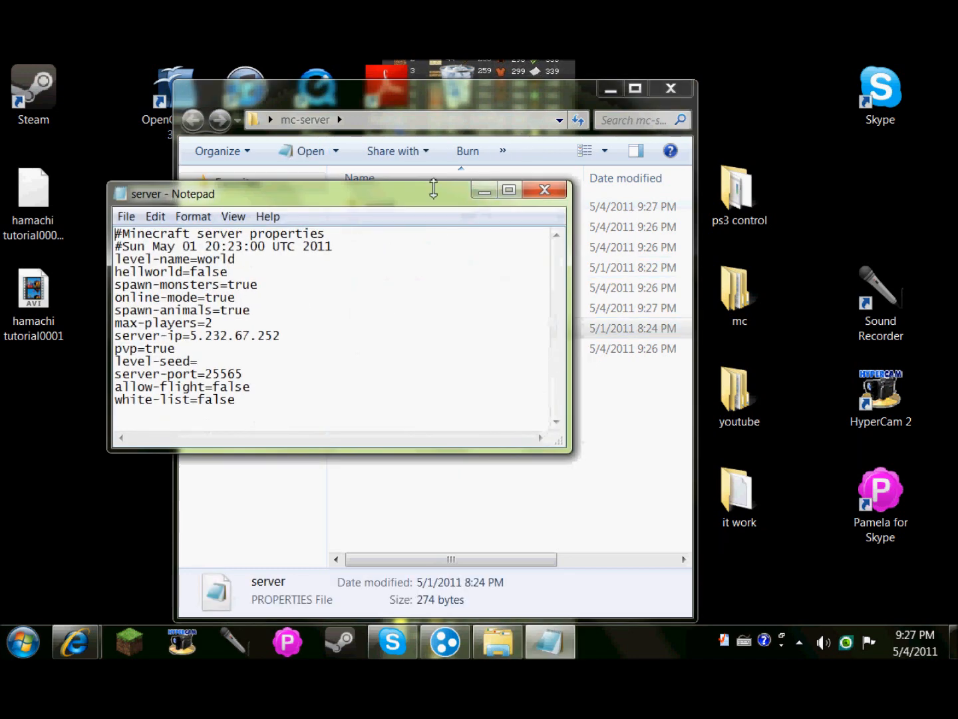
left_click_drag(426, 189, 428, 192)
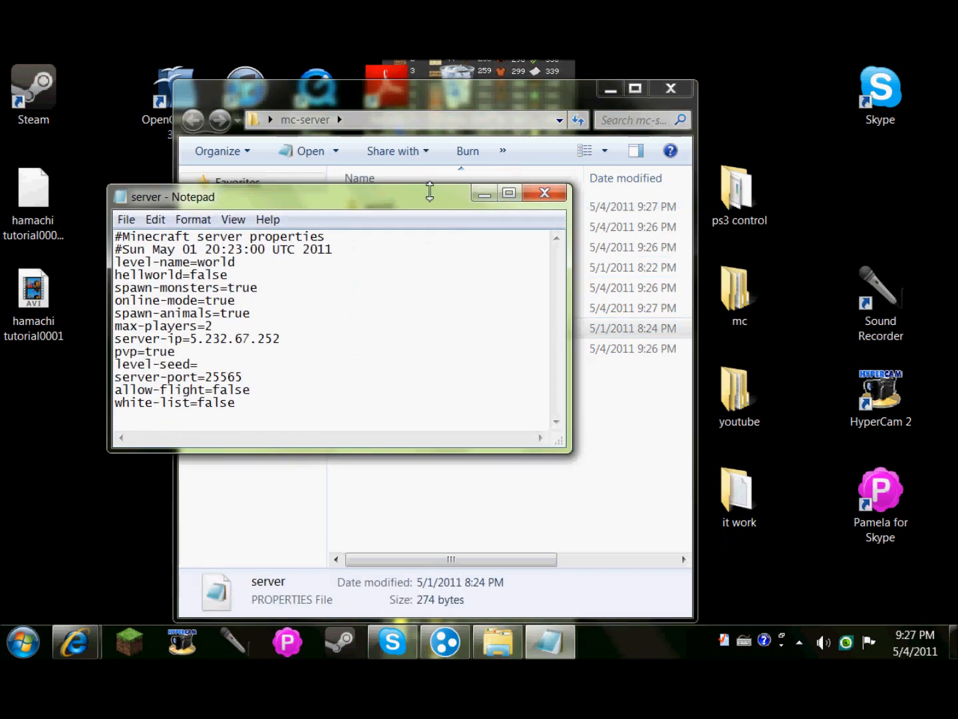
left_click(514, 201)
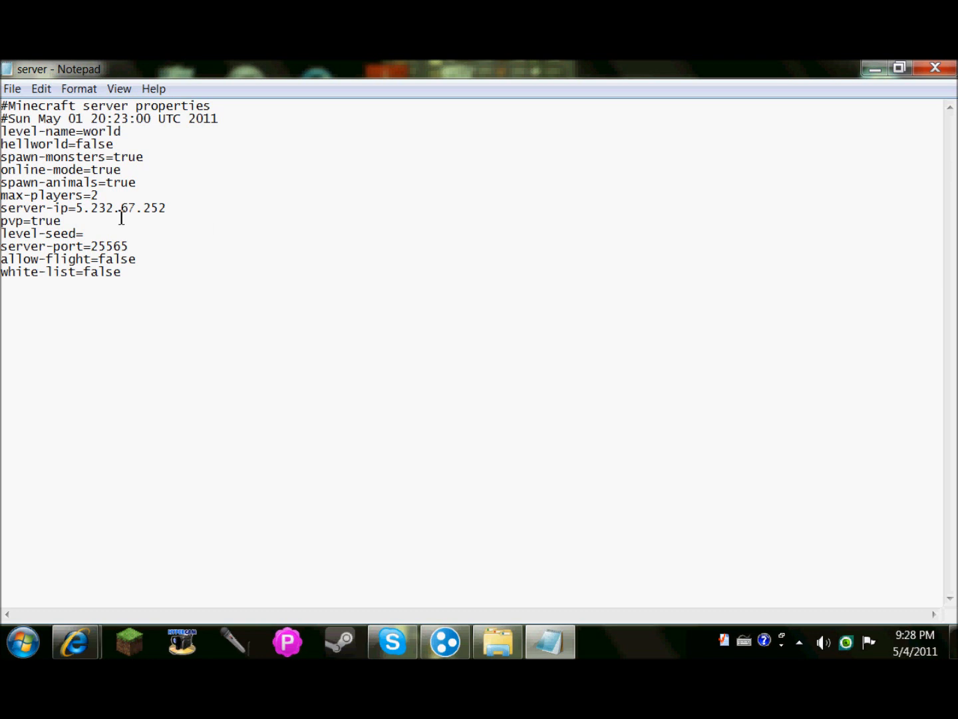
Compare server-ip 5.232.67.252 with the Hamachi address, then hide Hamachi.
left_click_drag(76, 207, 176, 209)
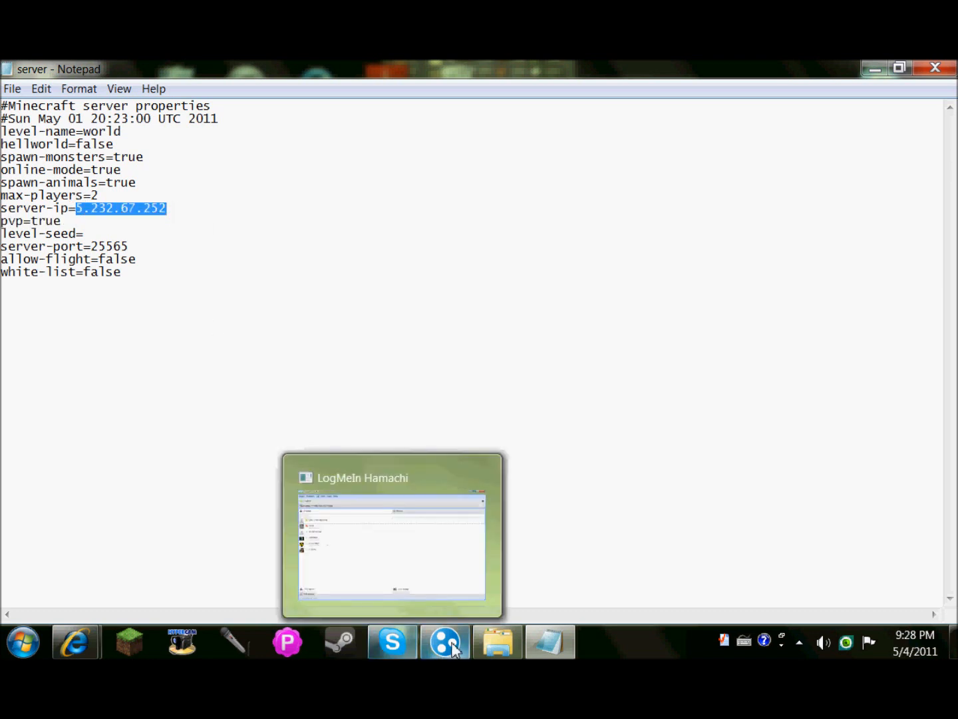
left_click(478, 466)
left_click_drag(484, 199, 310, 157)
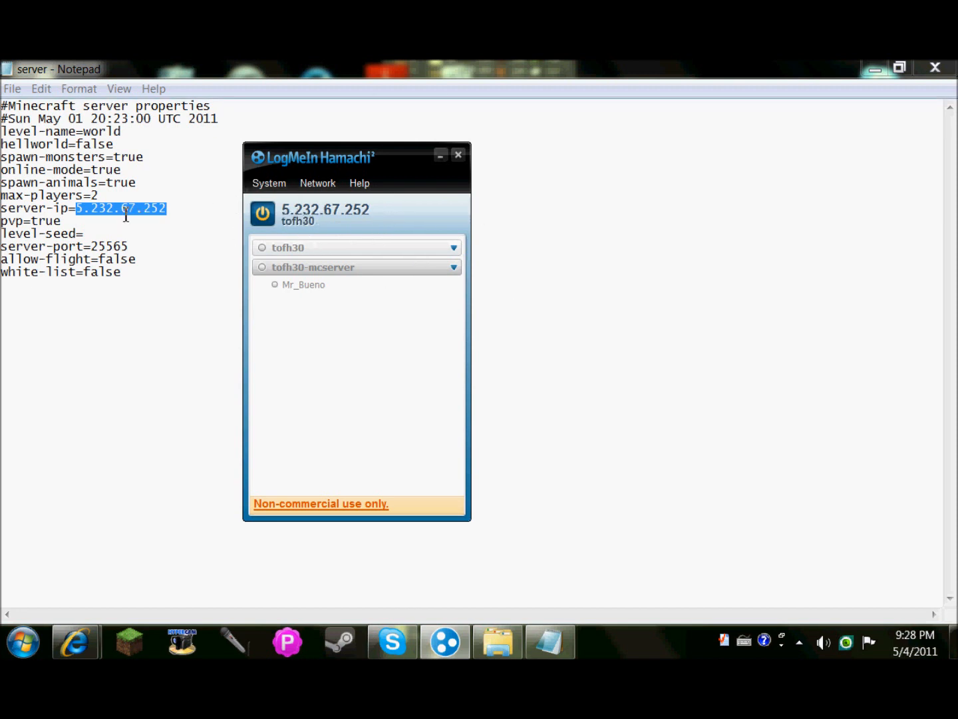
left_click(138, 233)
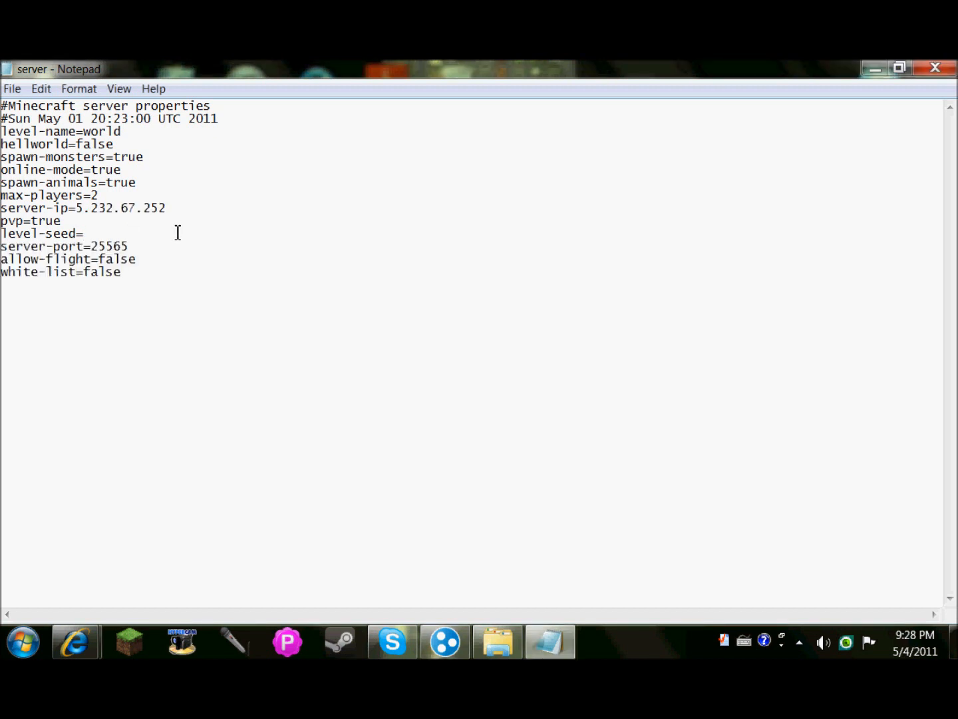
left_click(445, 641)
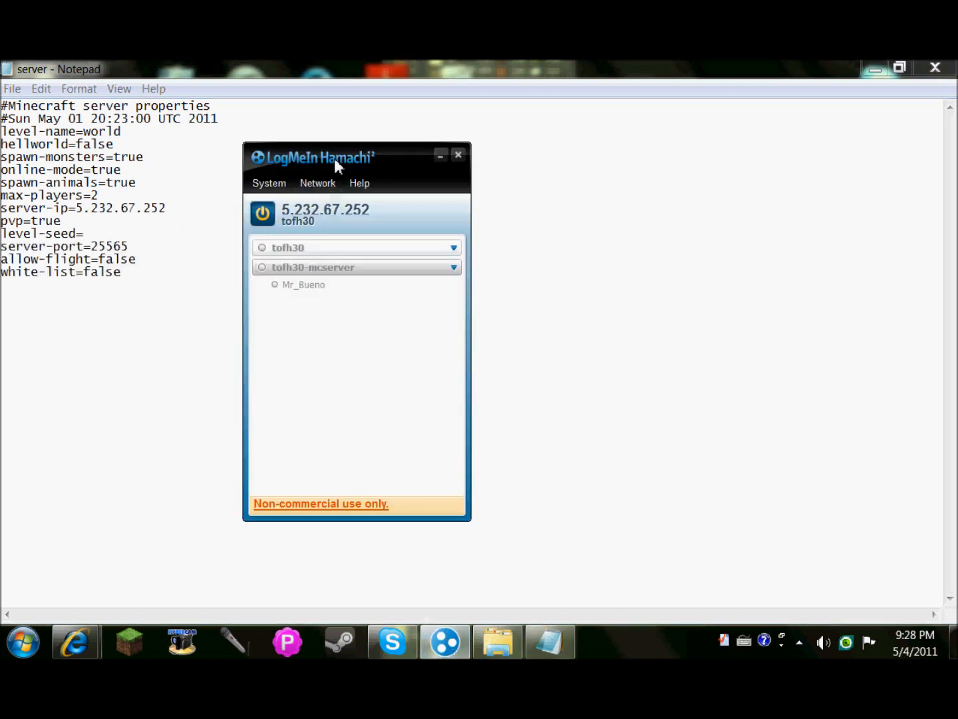
left_click(440, 155)
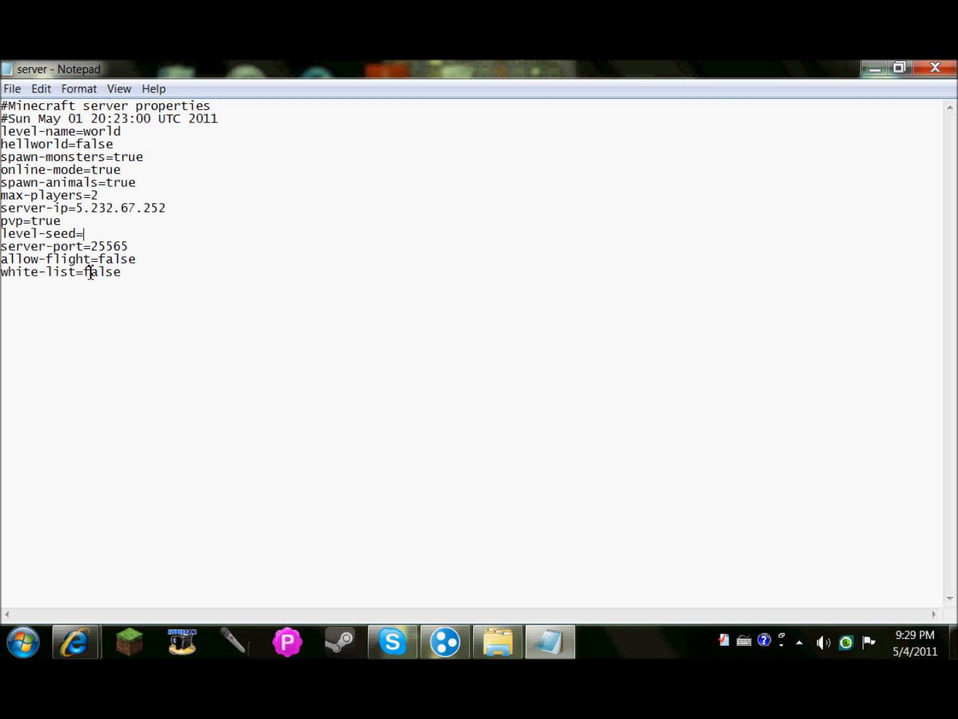
left_click_drag(91, 248, 137, 250)
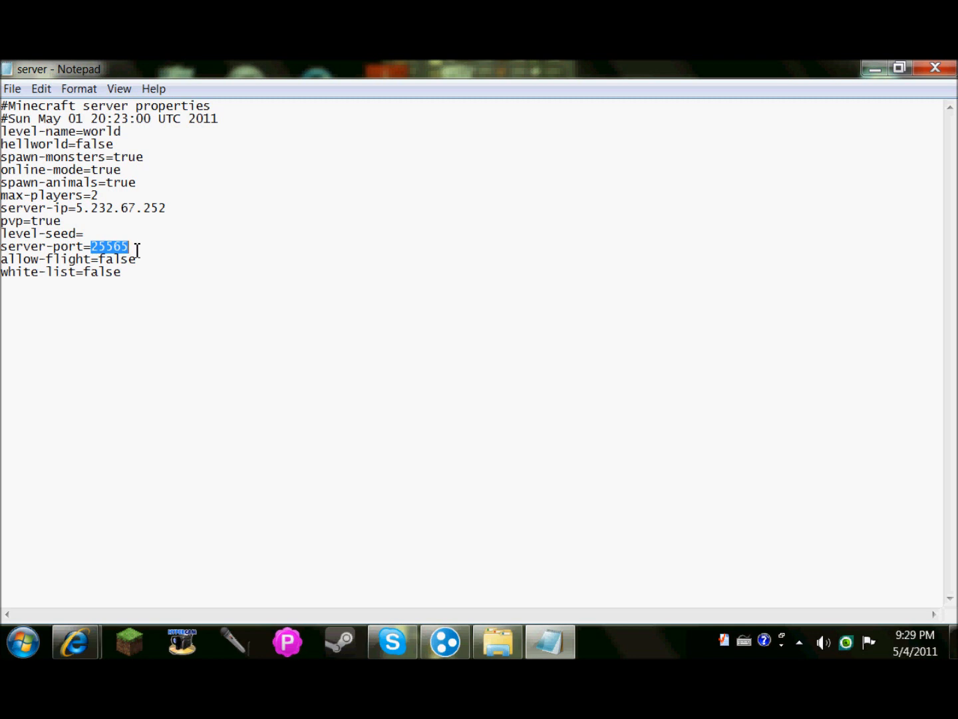
Close server.properties and open the ops file.
left_click(935, 68)
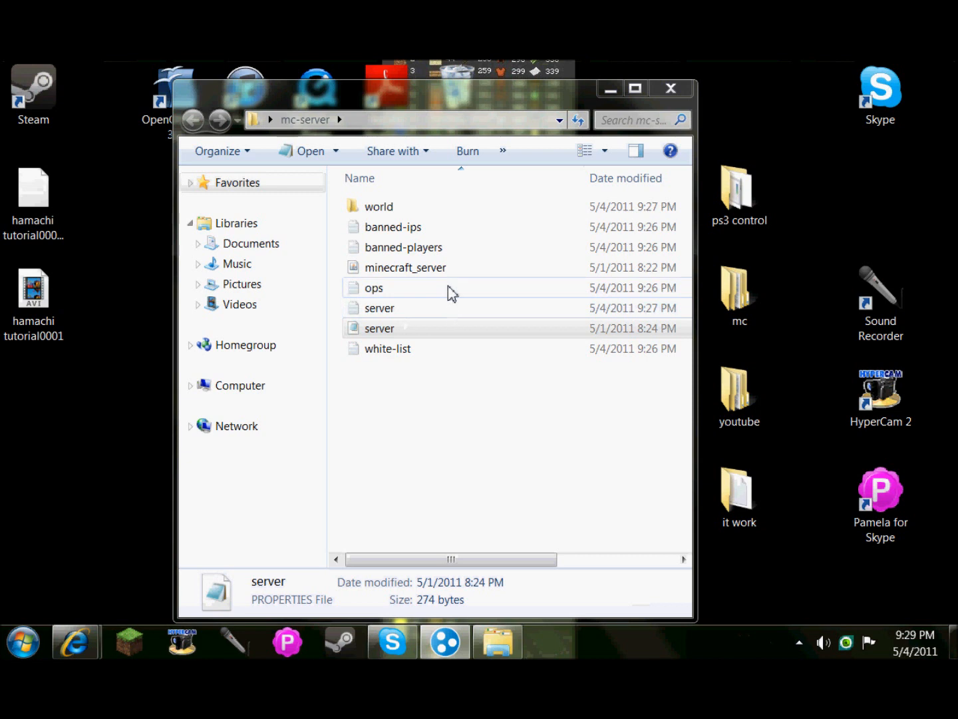
left_click(422, 296)
double_click(422, 297)
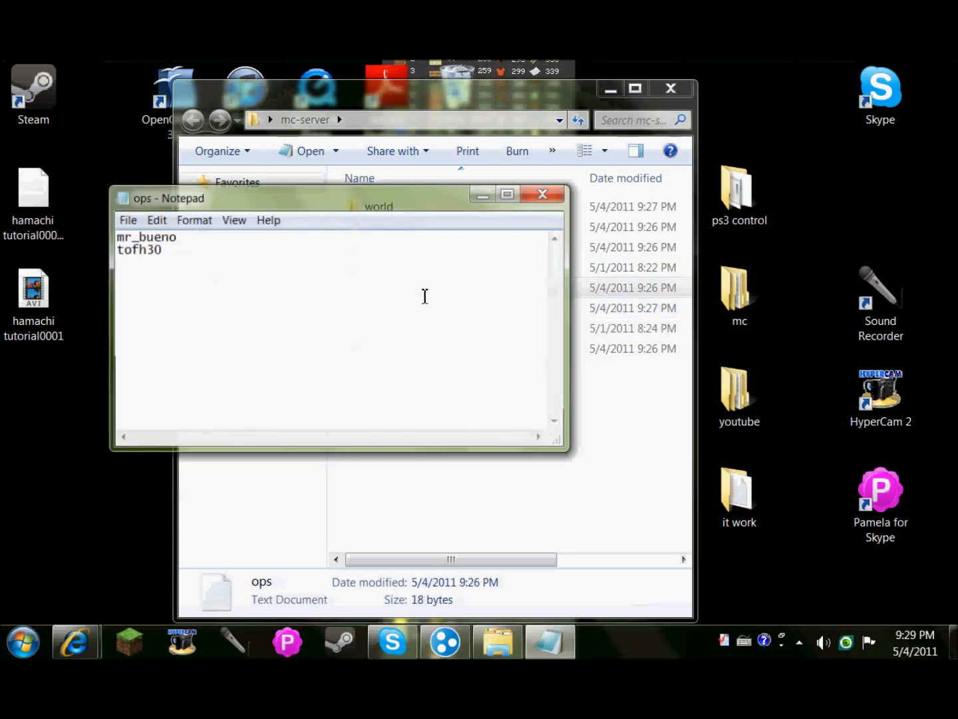
Type two test operator names into ops, erase them, and close without saving.
left_click(378, 263)
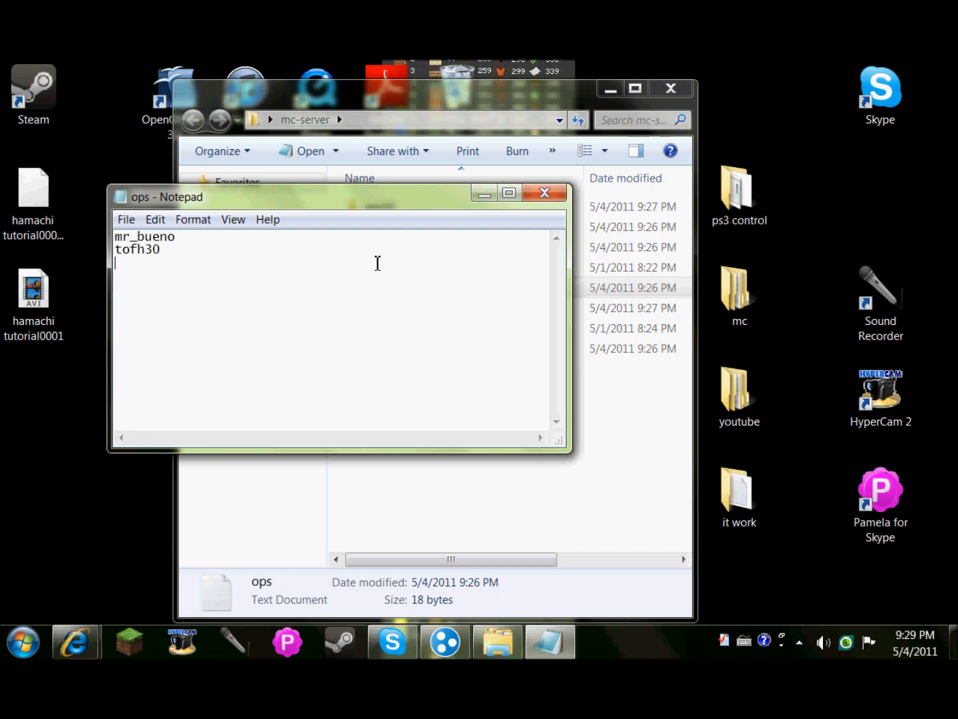
type("bubua")
key("Return")
type("babua")
key("BackSpace")
key("BackSpace")
key("BackSpace")
key("BackSpace")
key("BackSpace")
key("BackSpace")
key("BackSpace")
key("BackSpace")
key("BackSpace")
key("BackSpace")
key("BackSpace")
left_click(546, 195)
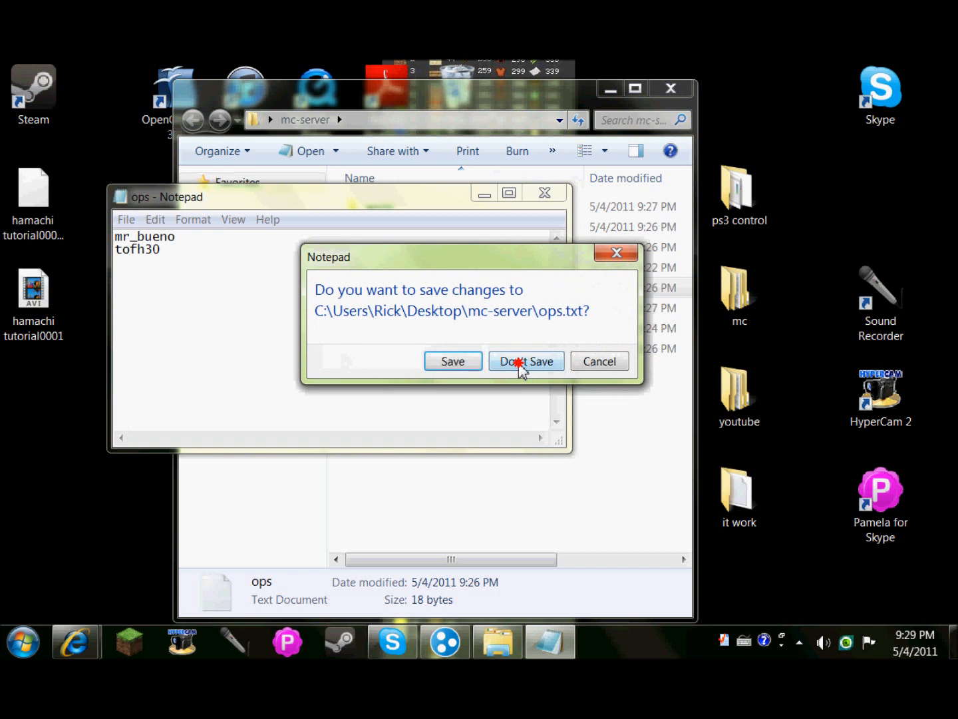
left_click(521, 363)
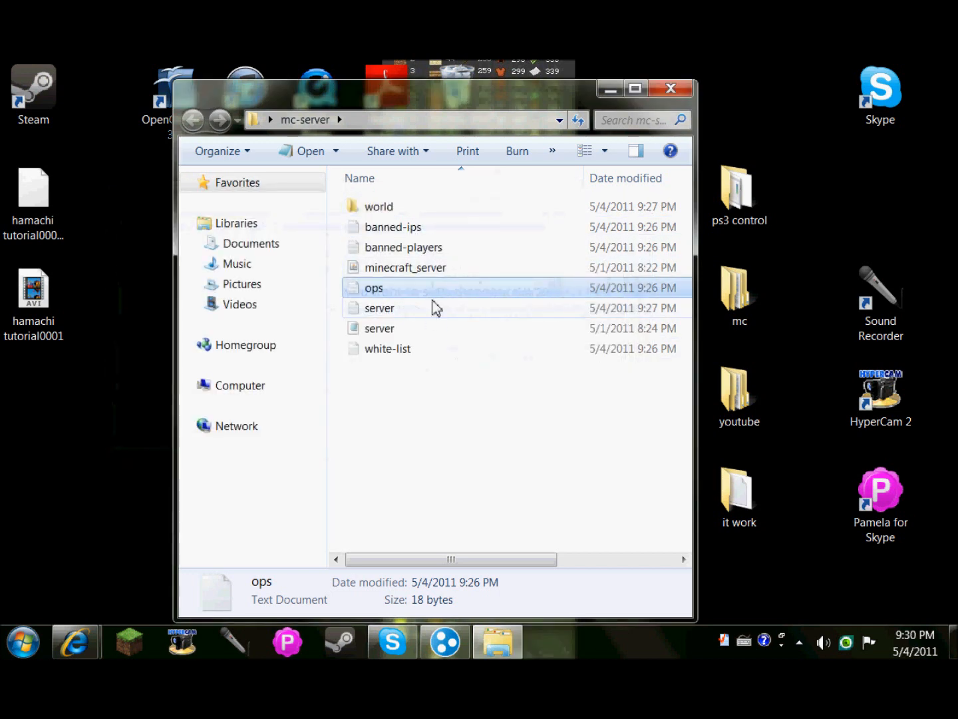
Check that white-list is empty, close it, and minimize the mc-server folder window.
left_click(432, 354)
double_click(433, 355)
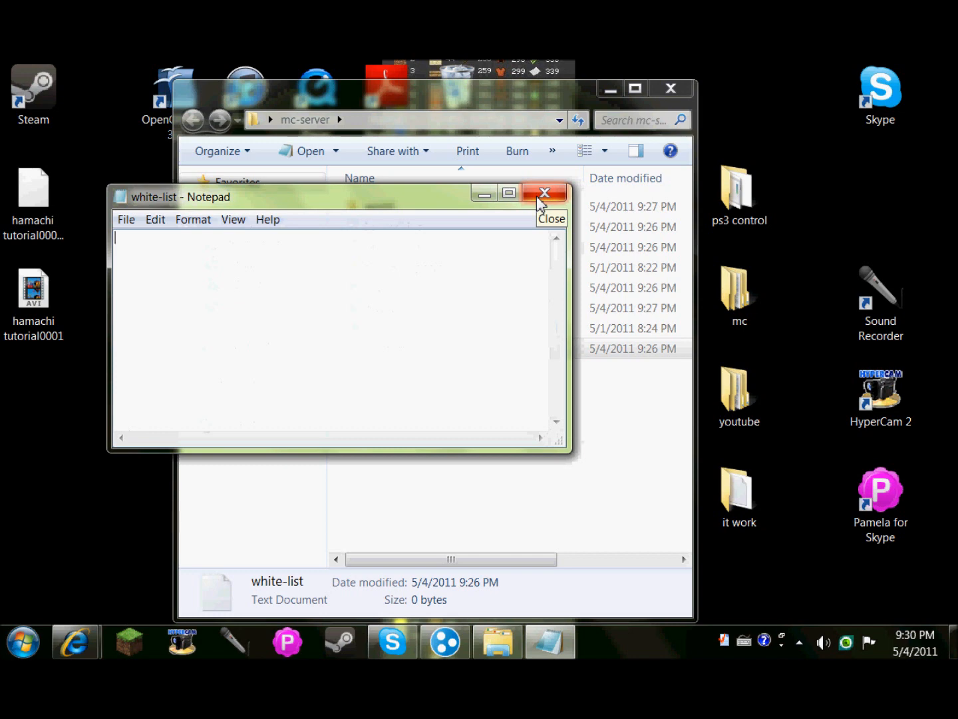
left_click(541, 198)
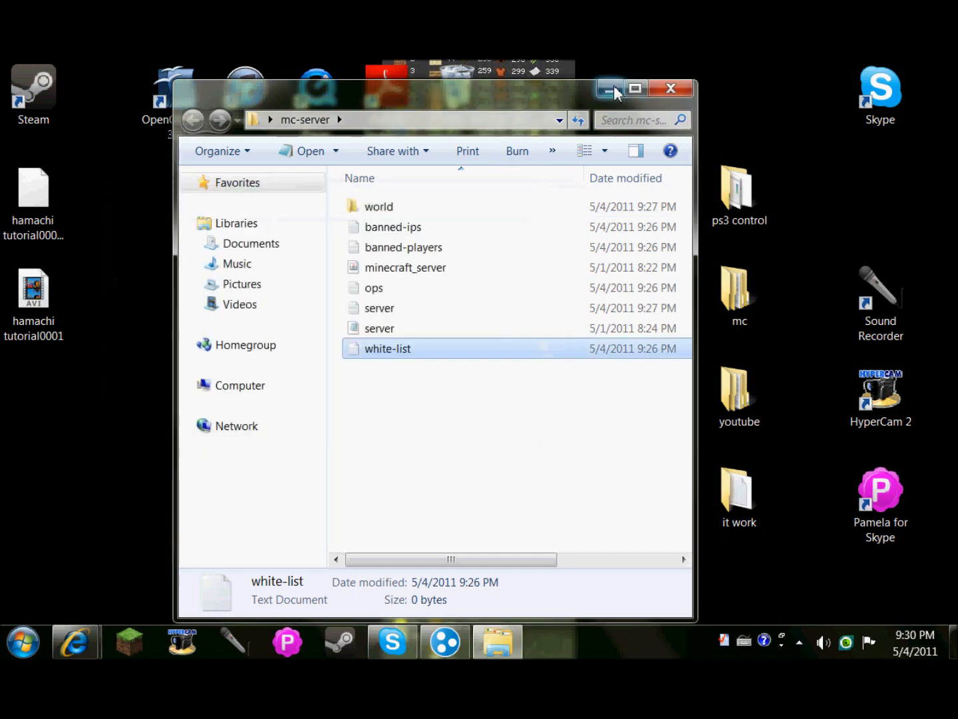
left_click(611, 88)
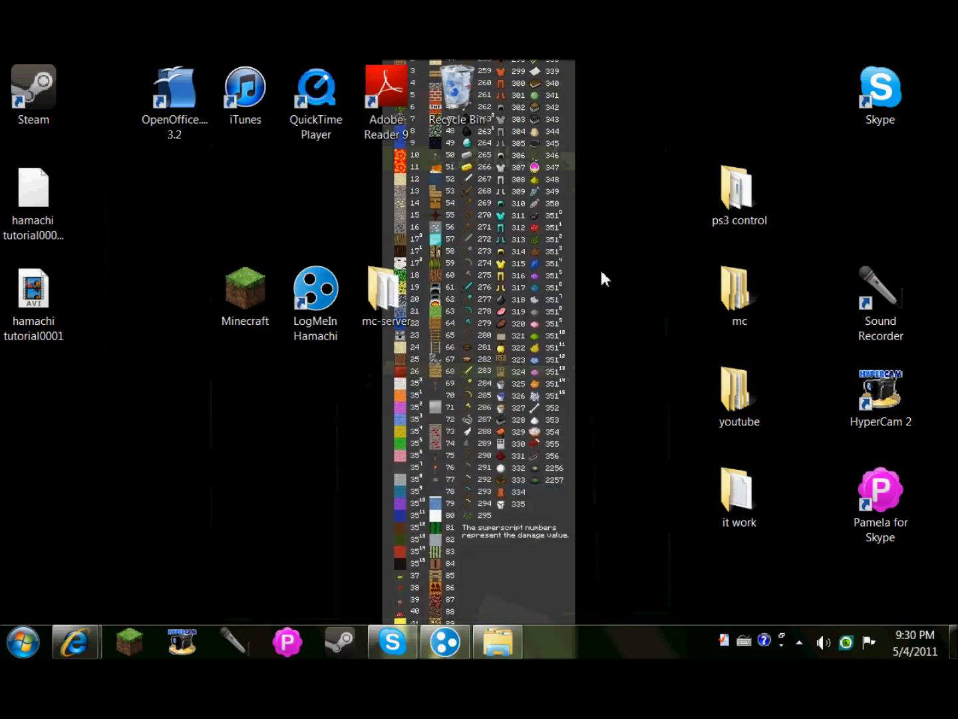
Bring Hamachi forward, open the Join Network form, then cancel it and dismiss the Network menu.
left_click(445, 642)
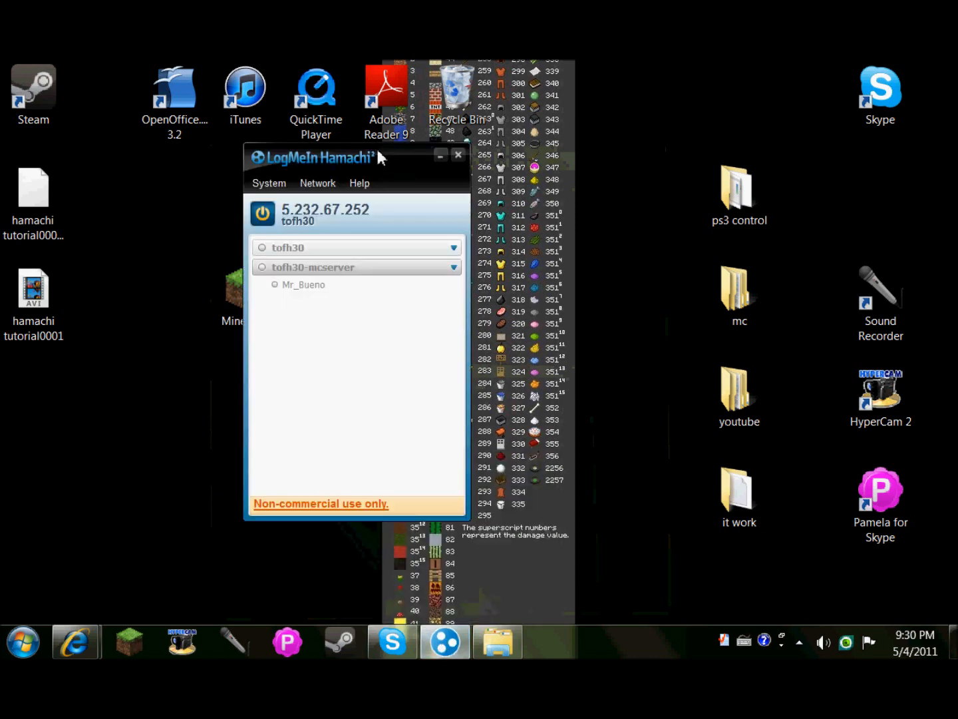
left_click_drag(384, 166, 553, 196)
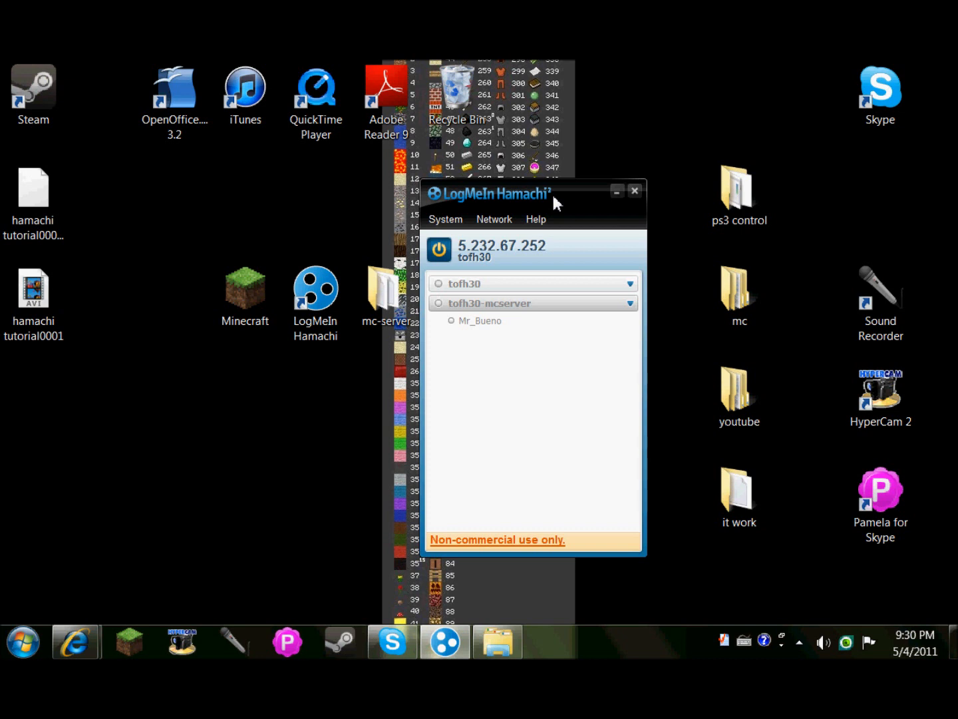
left_click(492, 221)
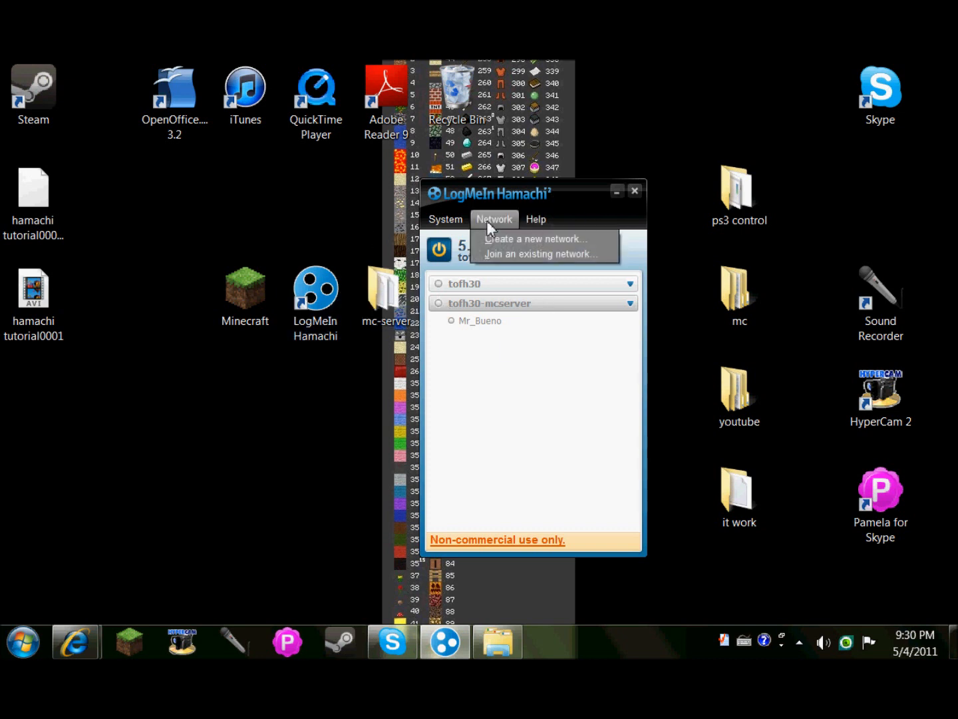
left_click(546, 260)
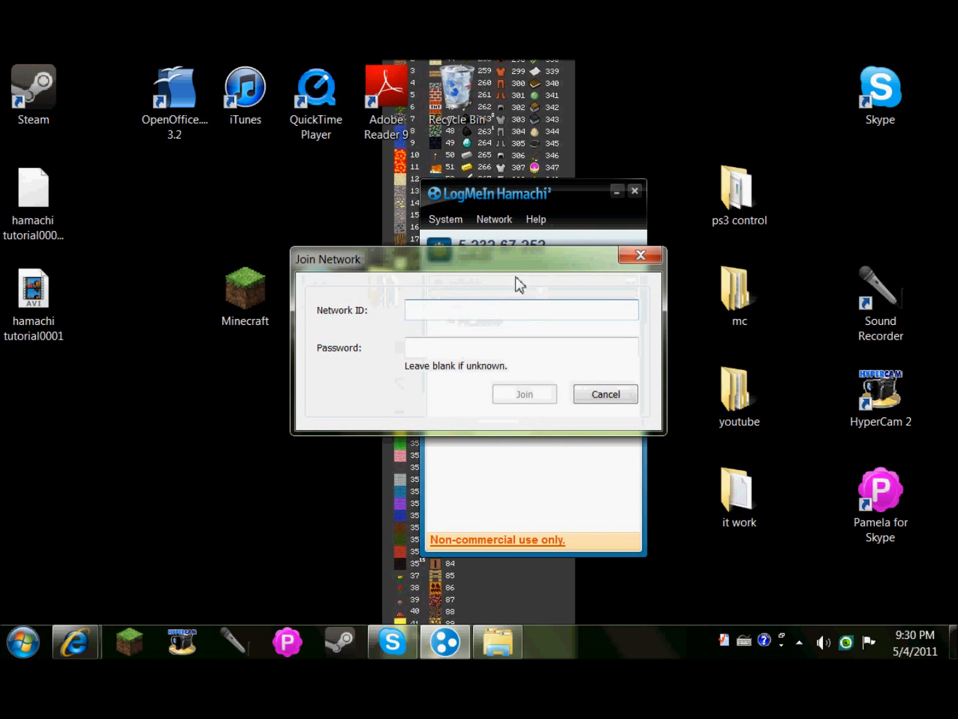
left_click_drag(518, 263, 281, 237)
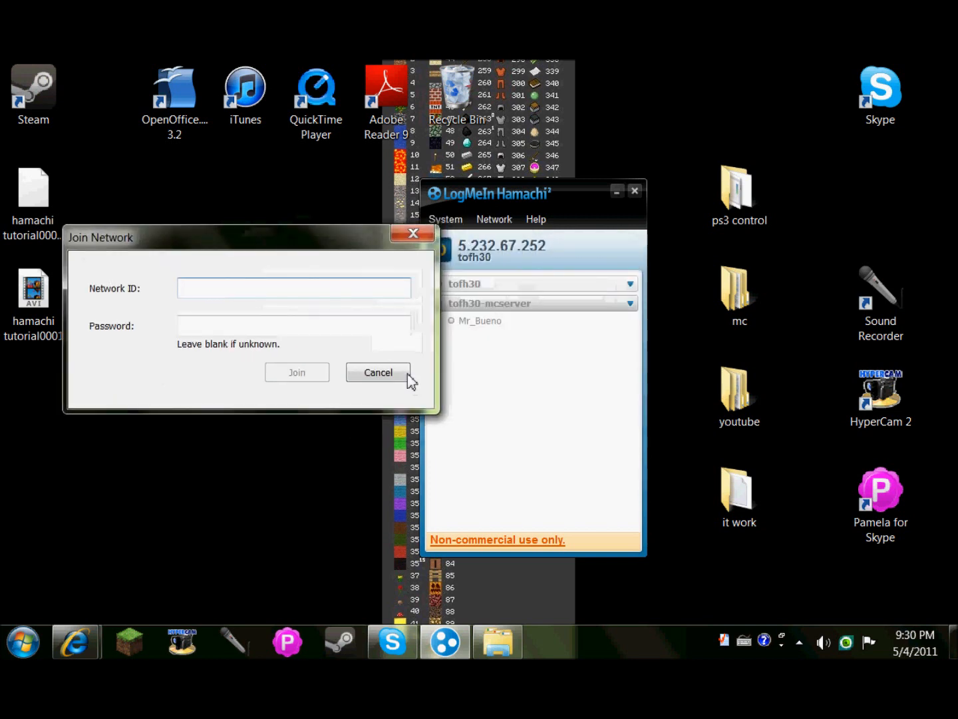
left_click(380, 372)
left_click(492, 221)
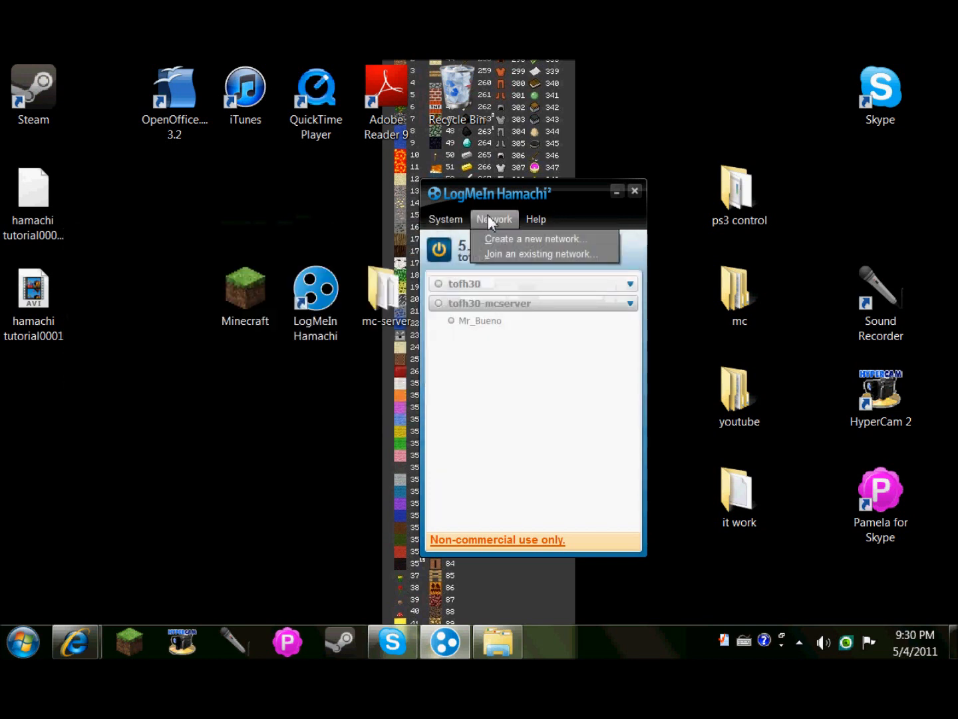
left_click(523, 384)
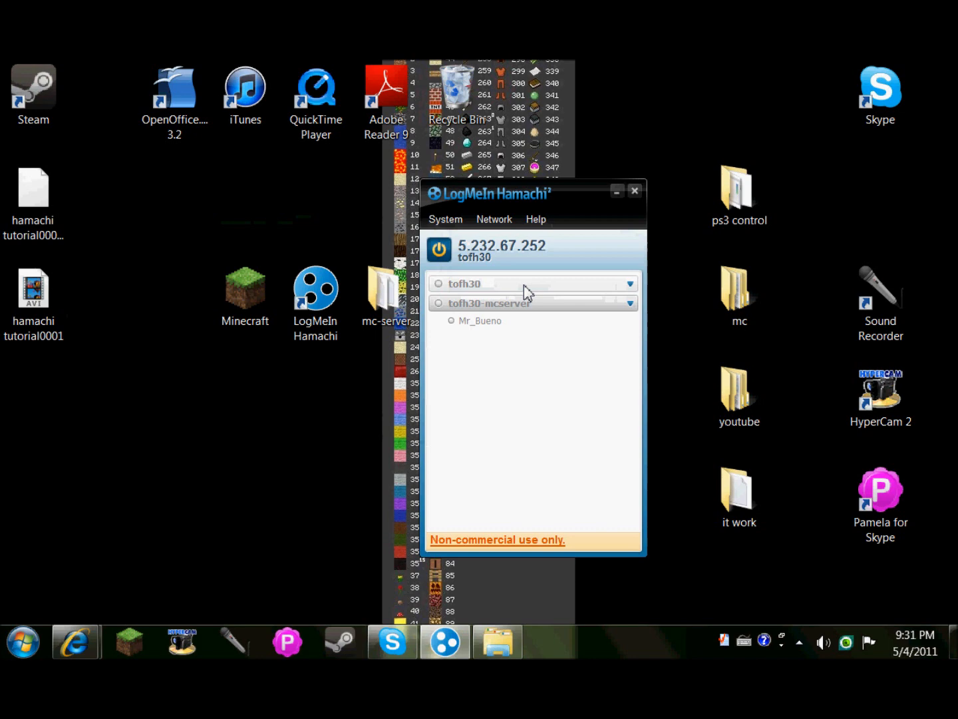
Begin creating a new network, typing a Network ID and trimming it to 'tutorial'.
left_click(504, 225)
left_click(546, 366)
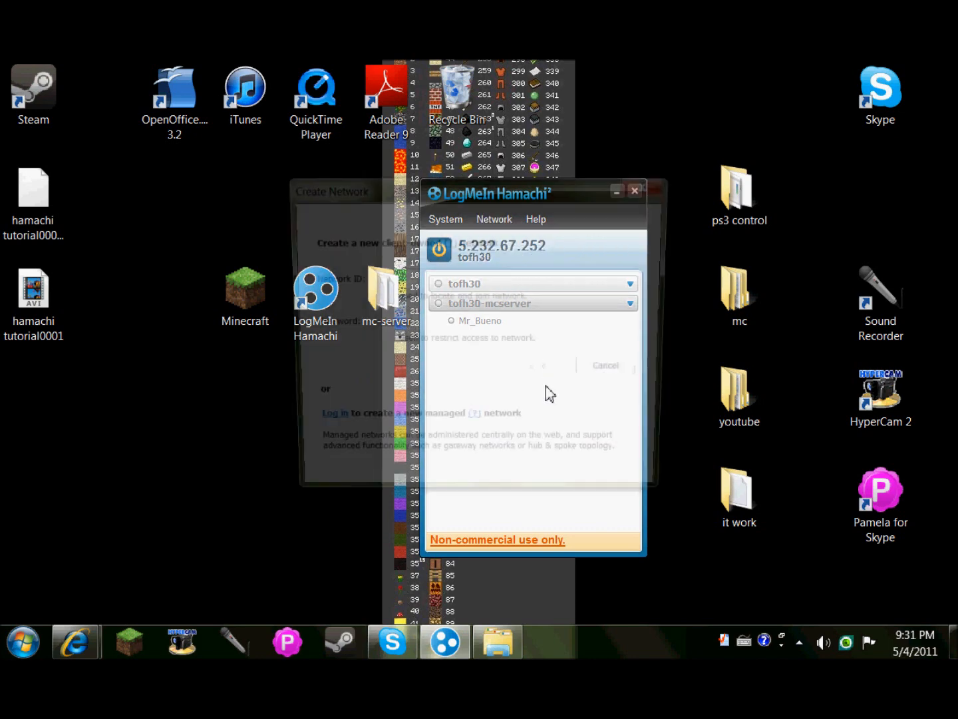
type("tutorialserver")
left_click(477, 325)
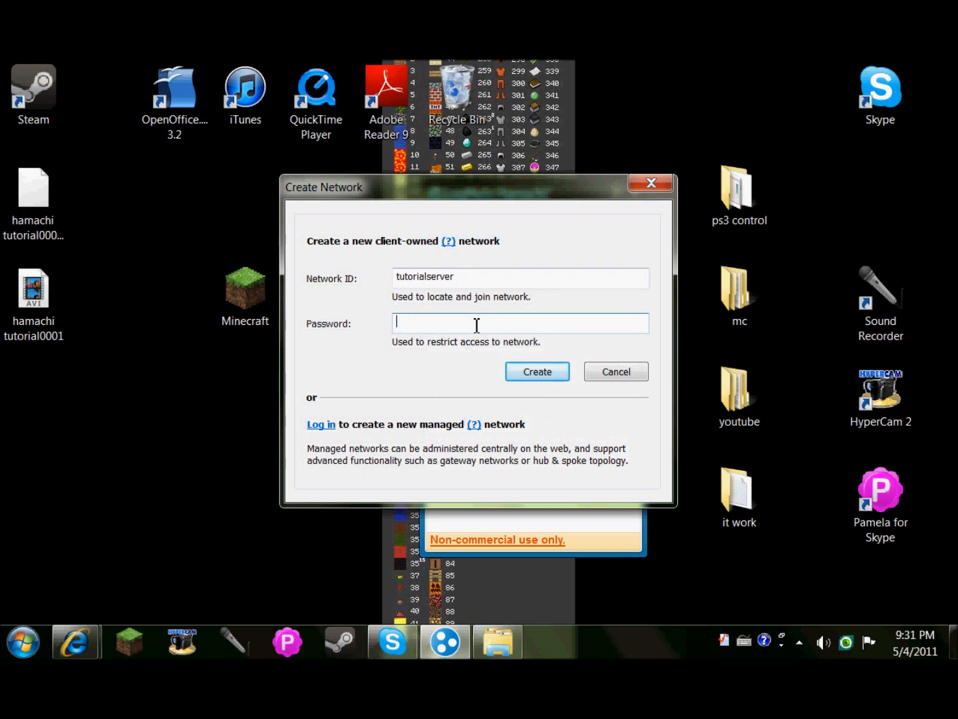
left_click_drag(455, 274, 425, 269)
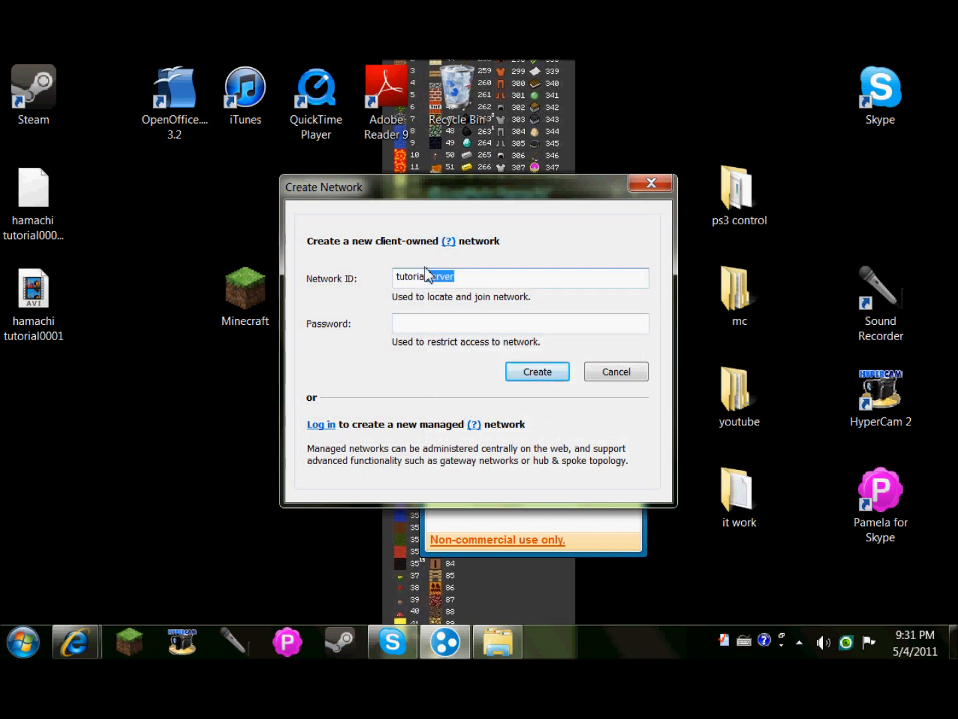
left_click(425, 269)
left_click_drag(456, 273, 419, 272)
key("BackSpace")
type("l")
key("Return")
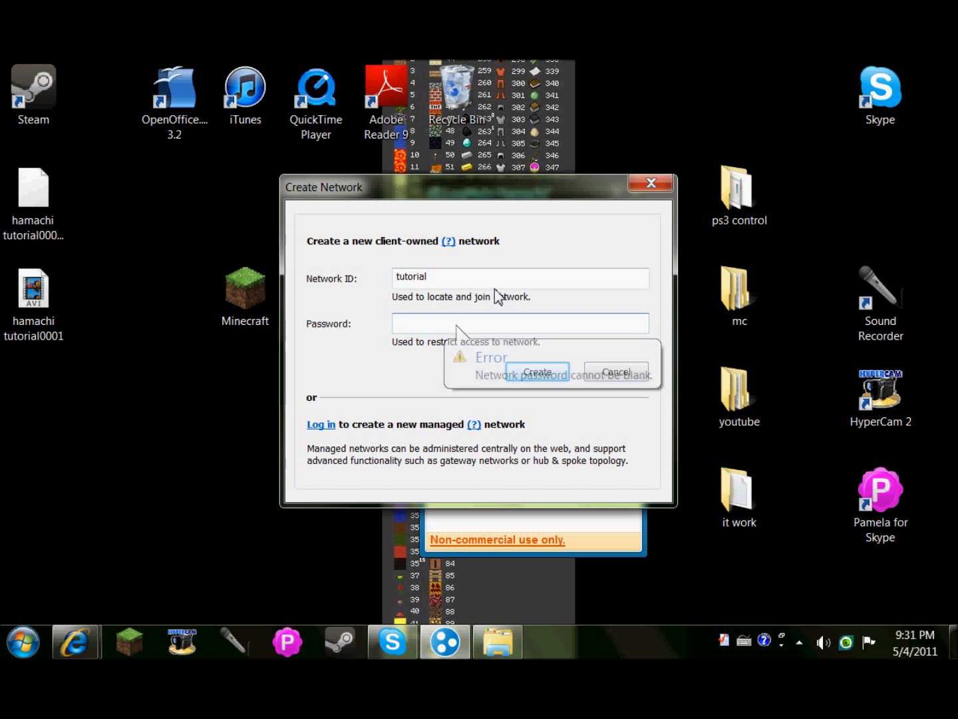
Enter the network password, correct the ID to tutorialserver, and create the network.
left_click(485, 284)
left_click(486, 322)
type("123")
left_click(536, 377)
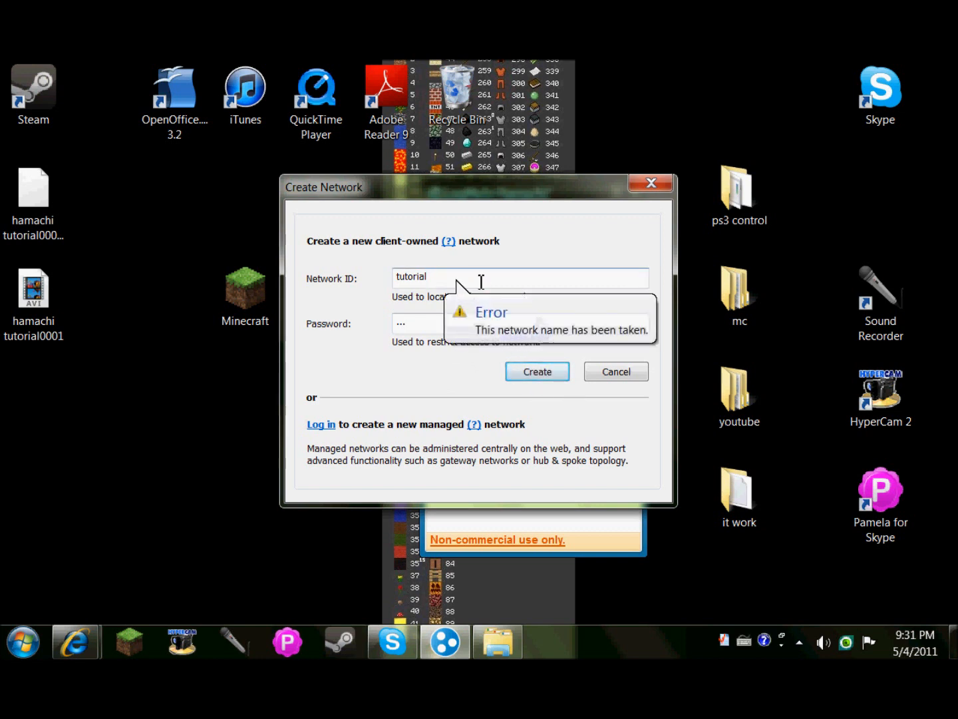
type("ser er")
key("BackSpace")
key("BackSpace")
key("BackSpace")
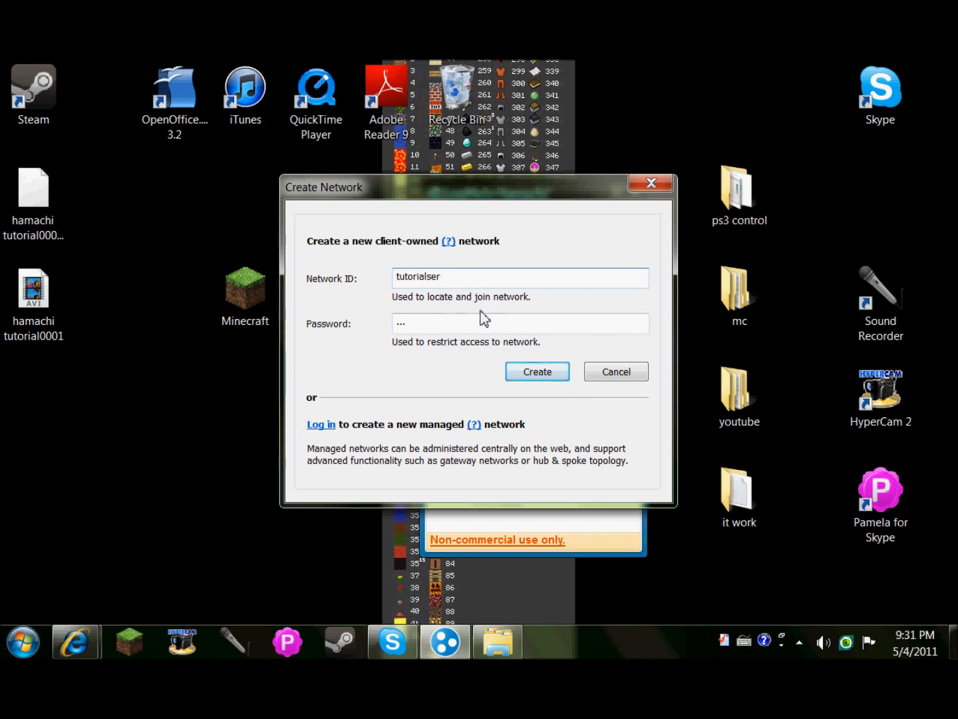
type("ver")
left_click(439, 312)
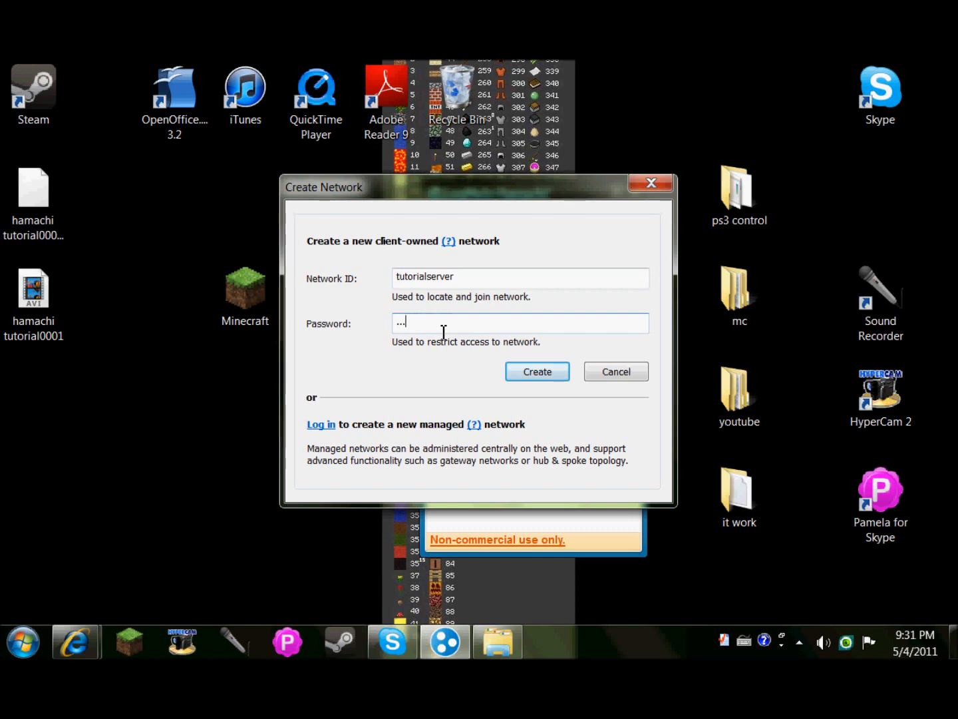
left_click(546, 377)
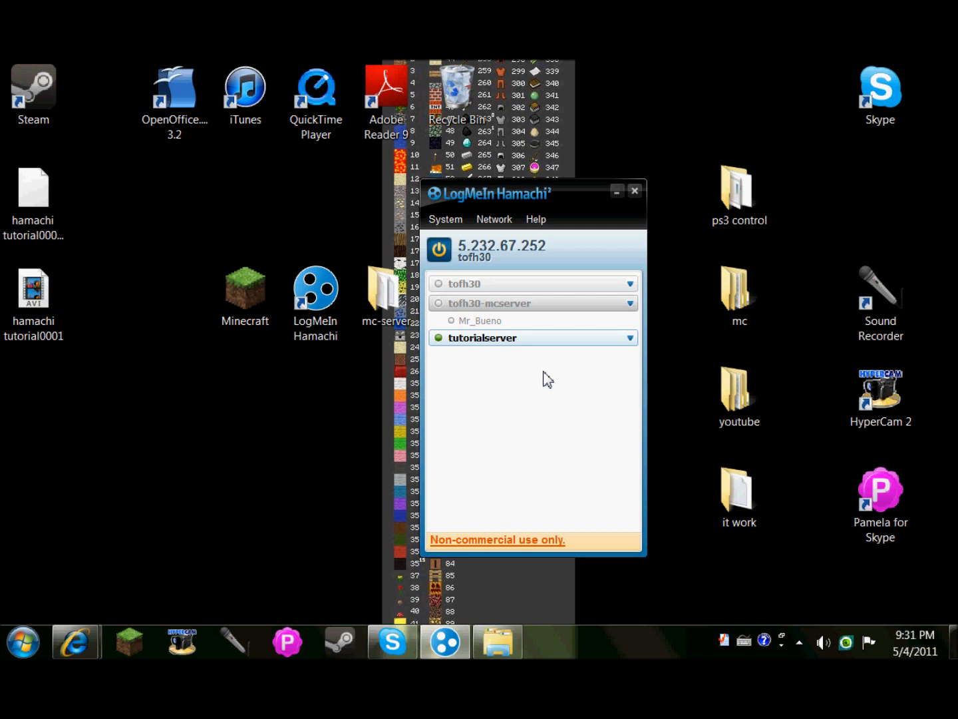
left_click(494, 222)
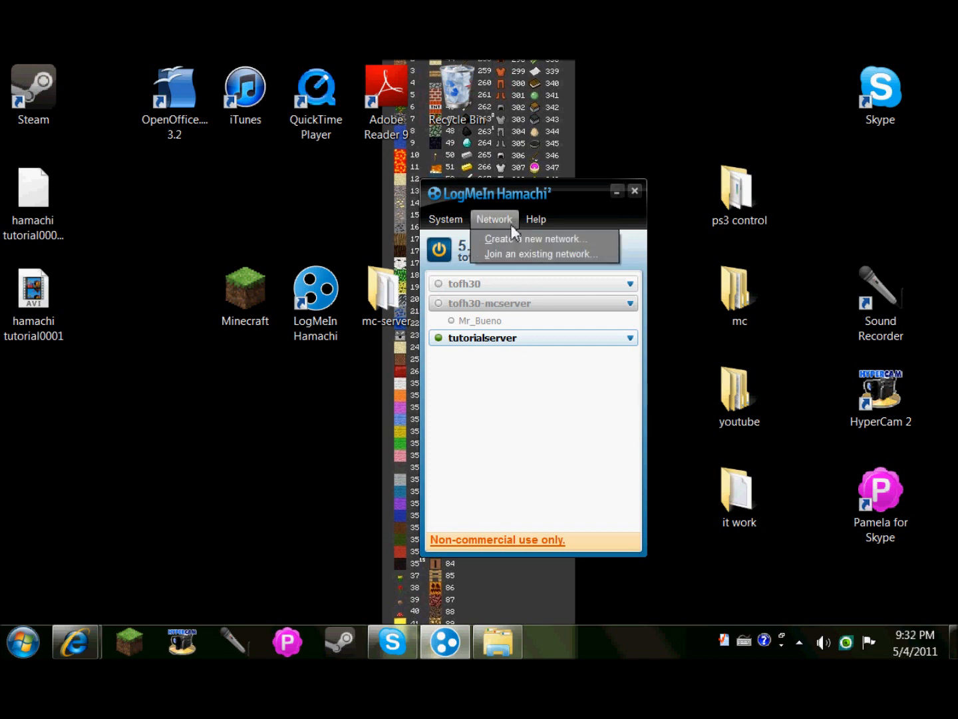
left_click(535, 256)
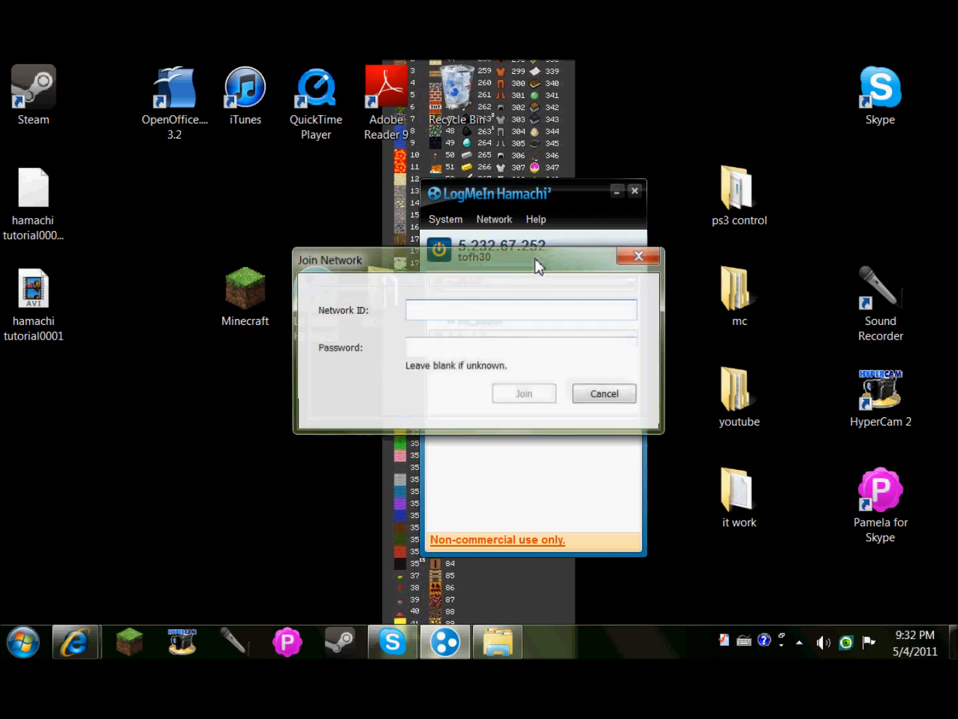
left_click_drag(536, 262, 233, 273)
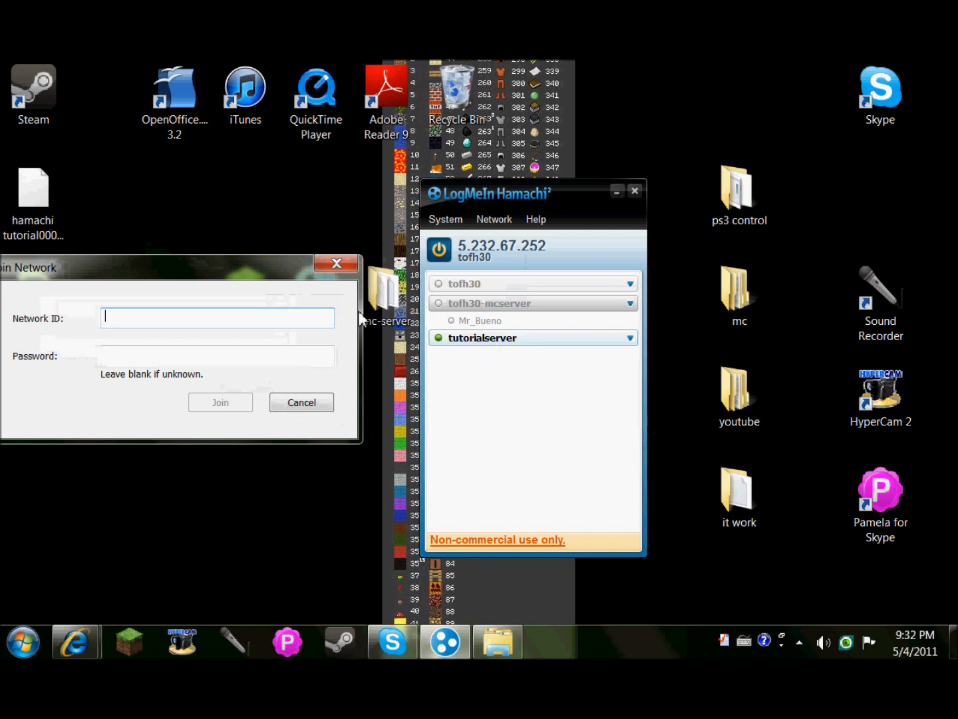
type("tuto")
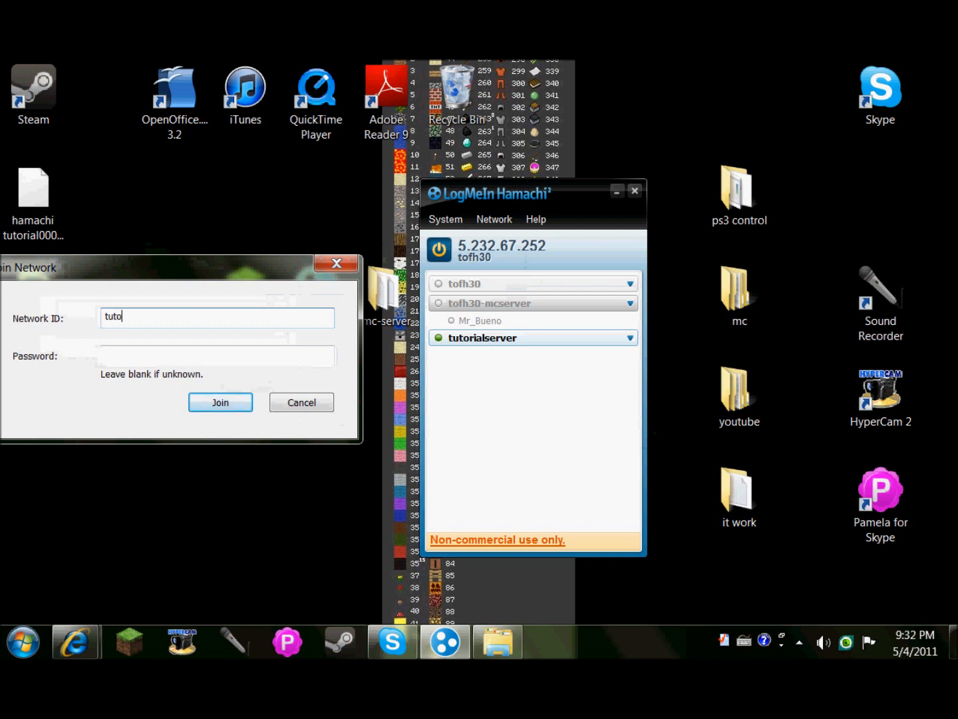
type("rialserver")
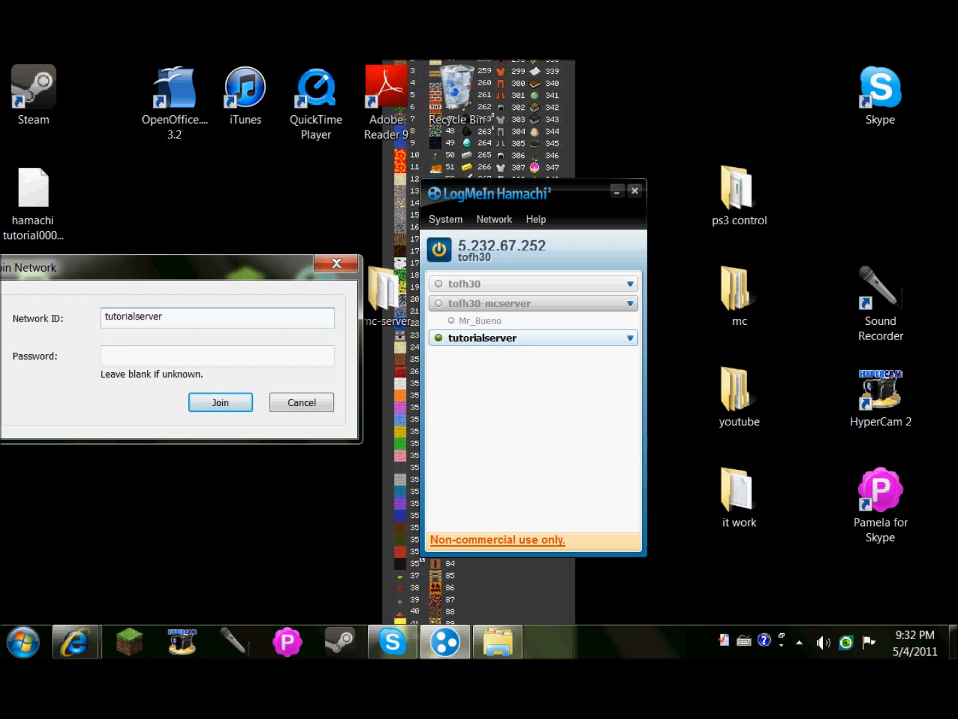
left_click(253, 360)
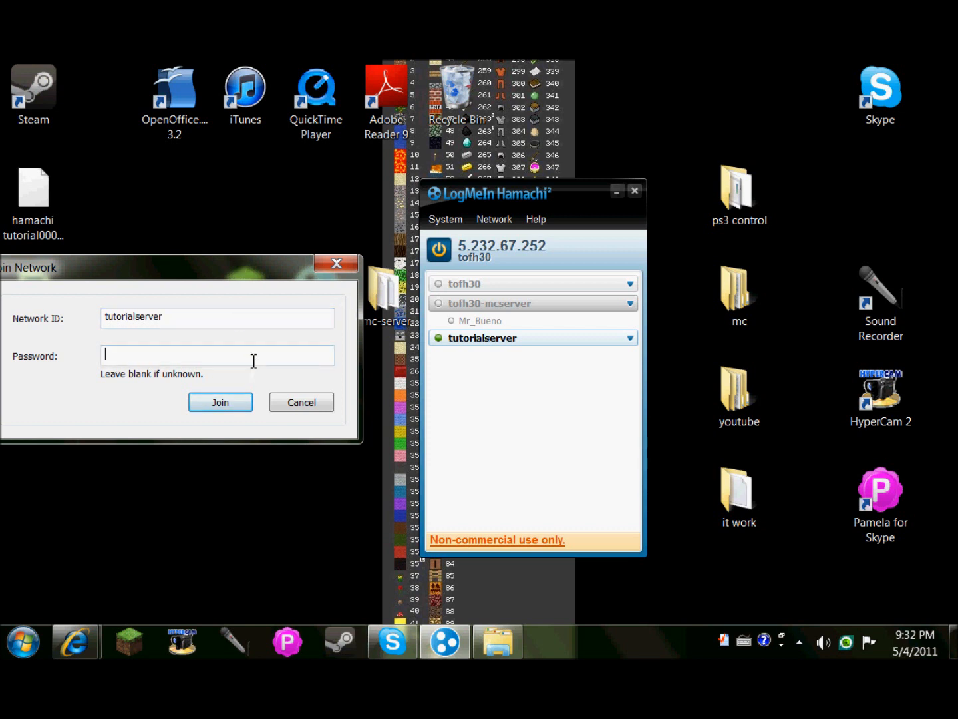
type("•••")
left_click(212, 406)
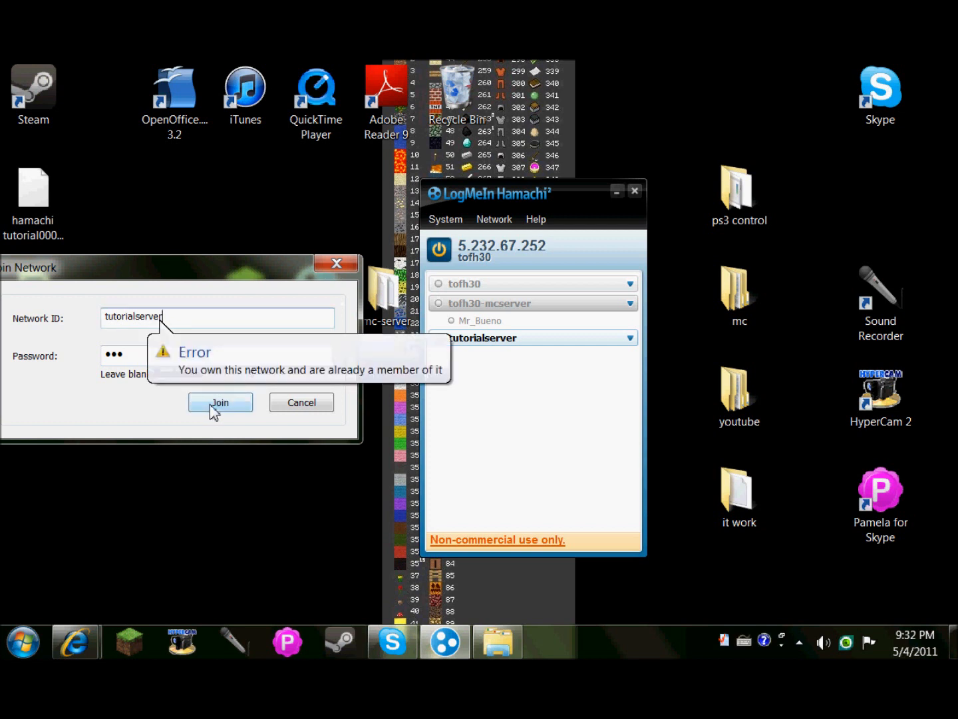
left_click(309, 407)
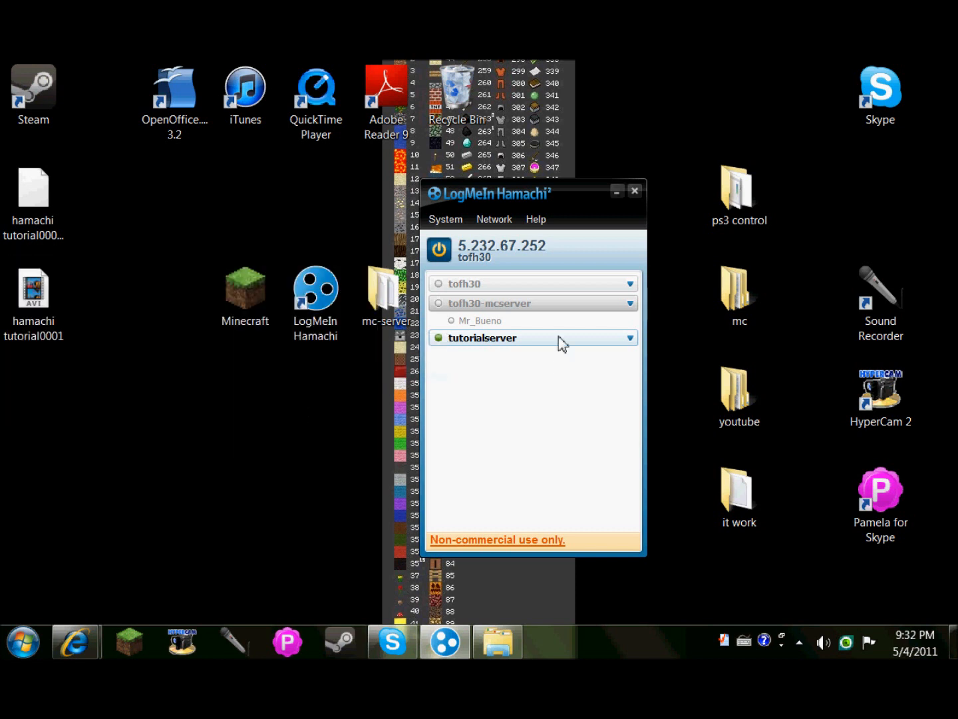
right_click(602, 340)
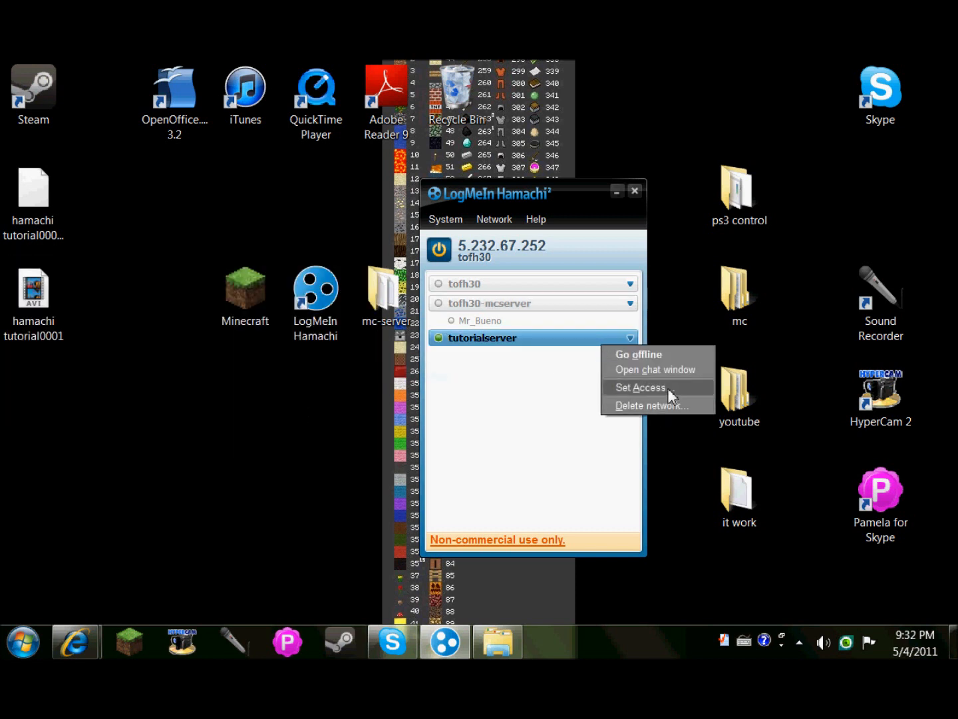
left_click(665, 370)
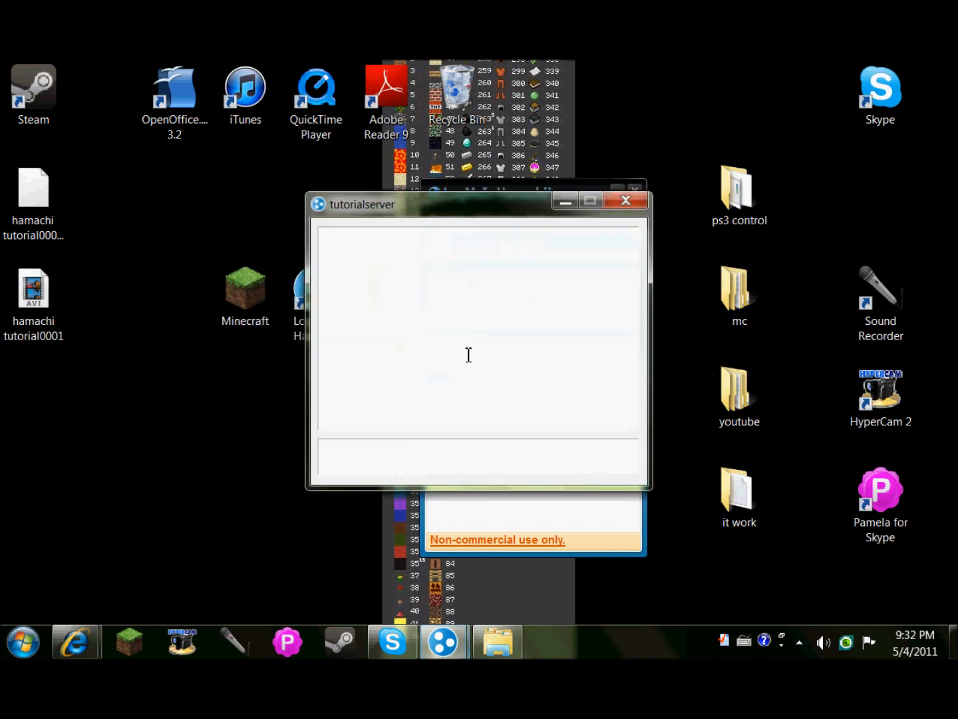
left_click(629, 205)
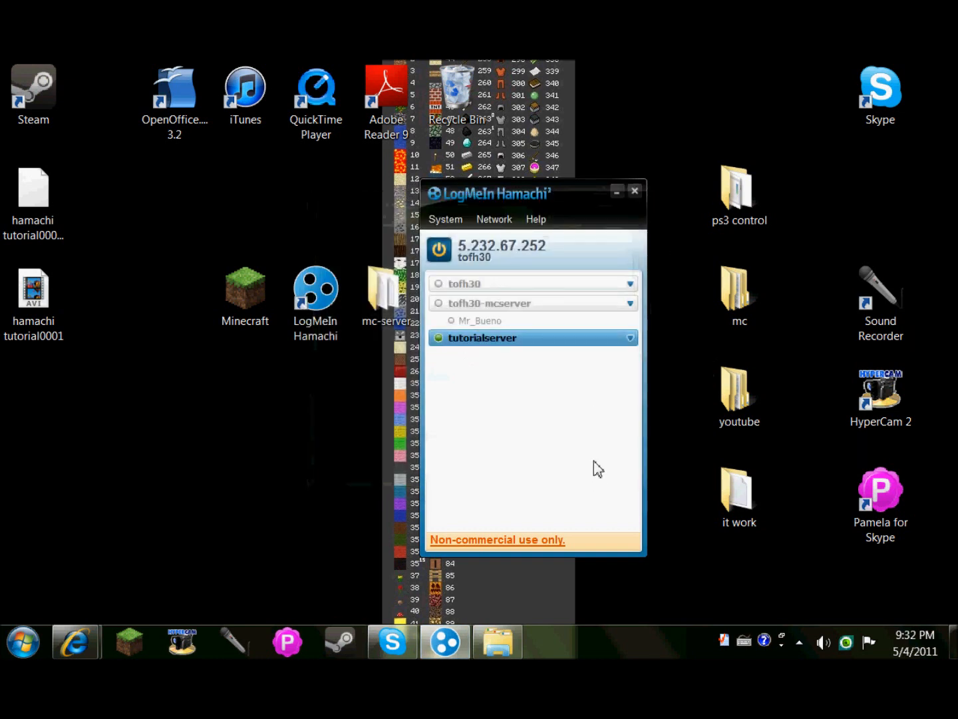
right_click(545, 337)
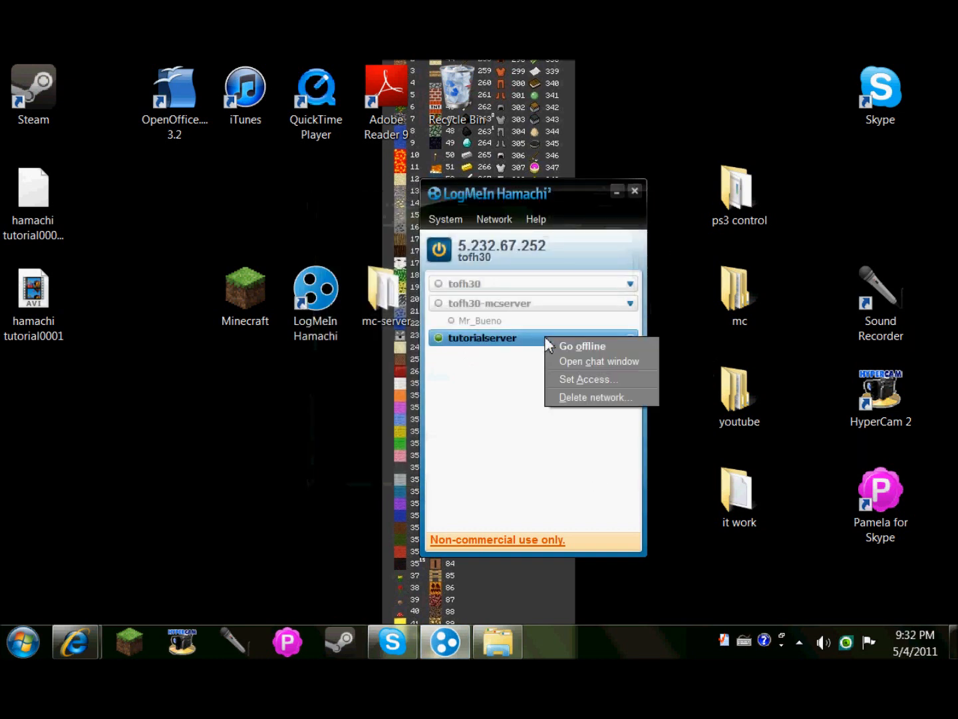
left_click(509, 456)
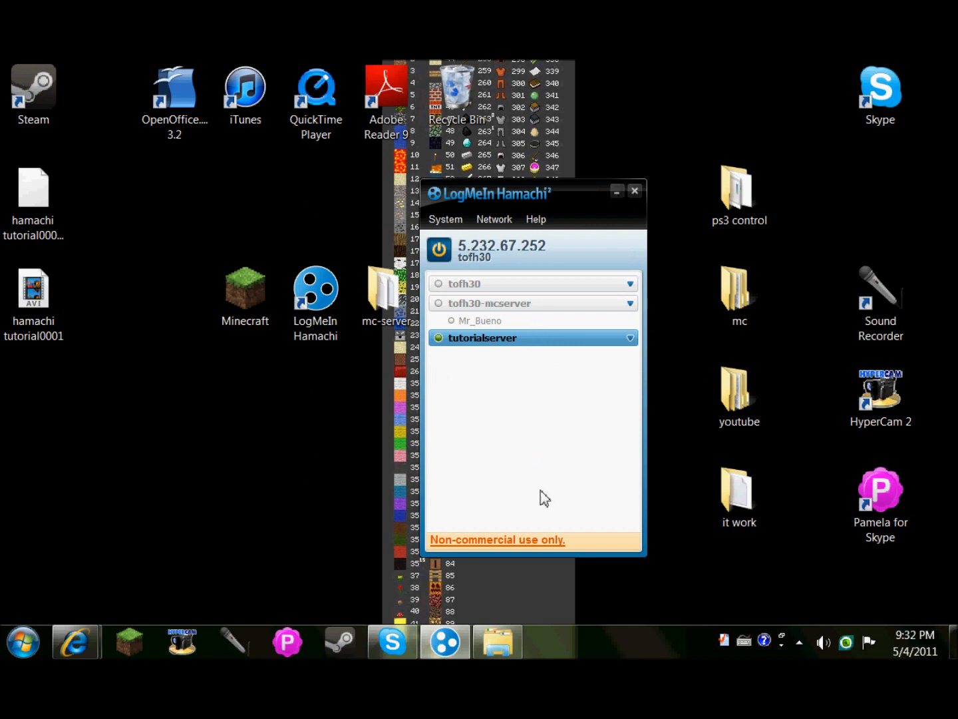